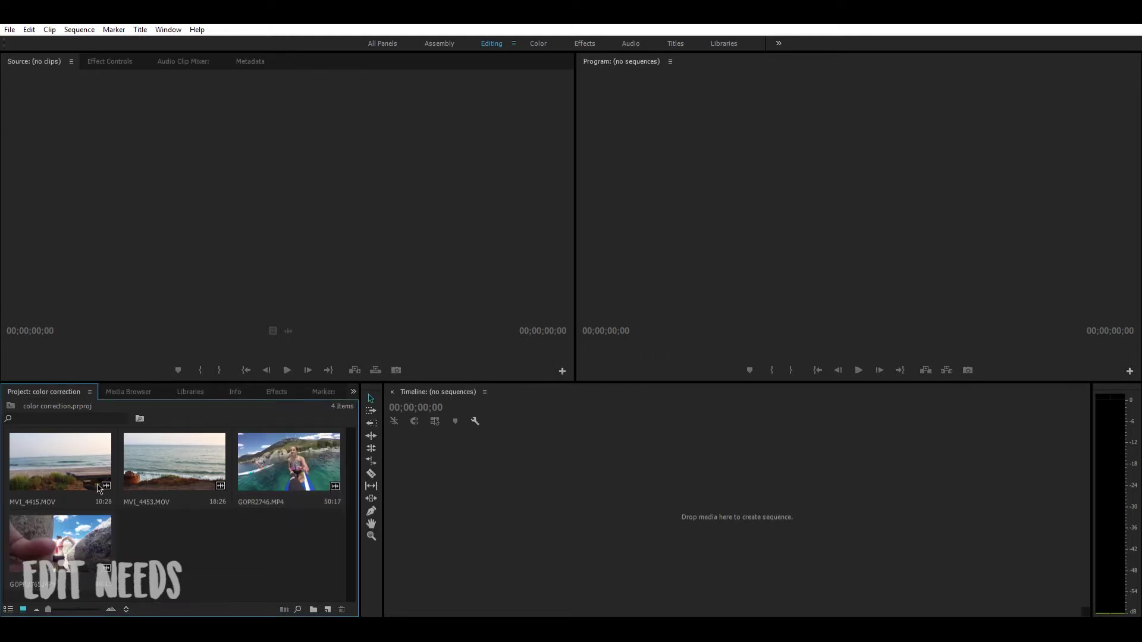
- Create the MVI_4415 sequence from MVI_4415.MOV and scrub through the beach clip
drag(44, 445, 541, 462)
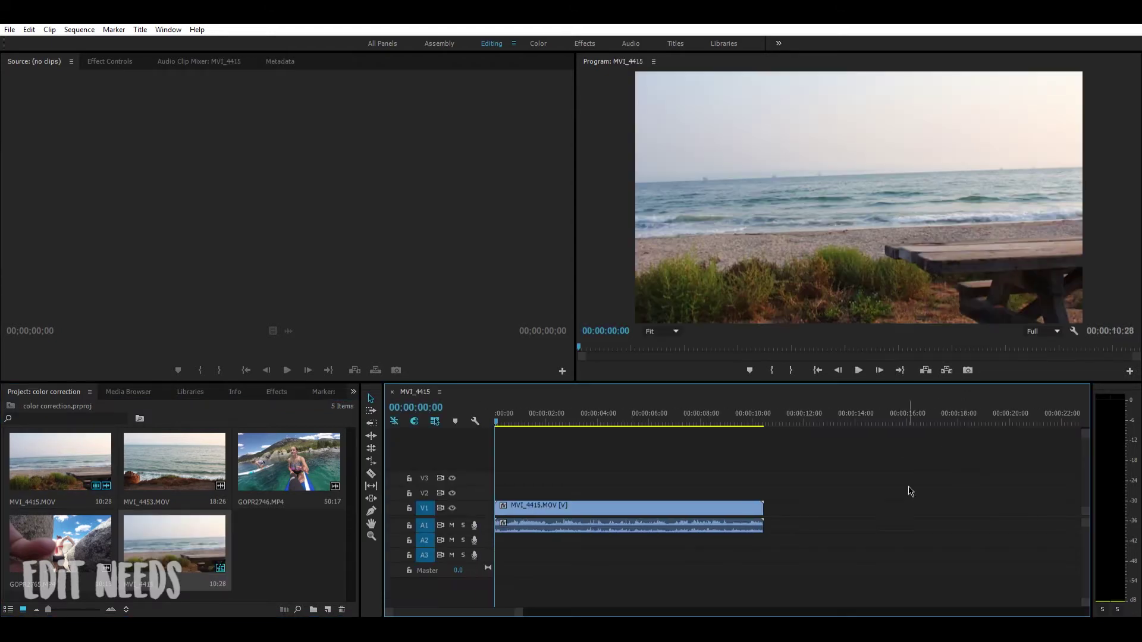
drag(509, 418, 572, 432)
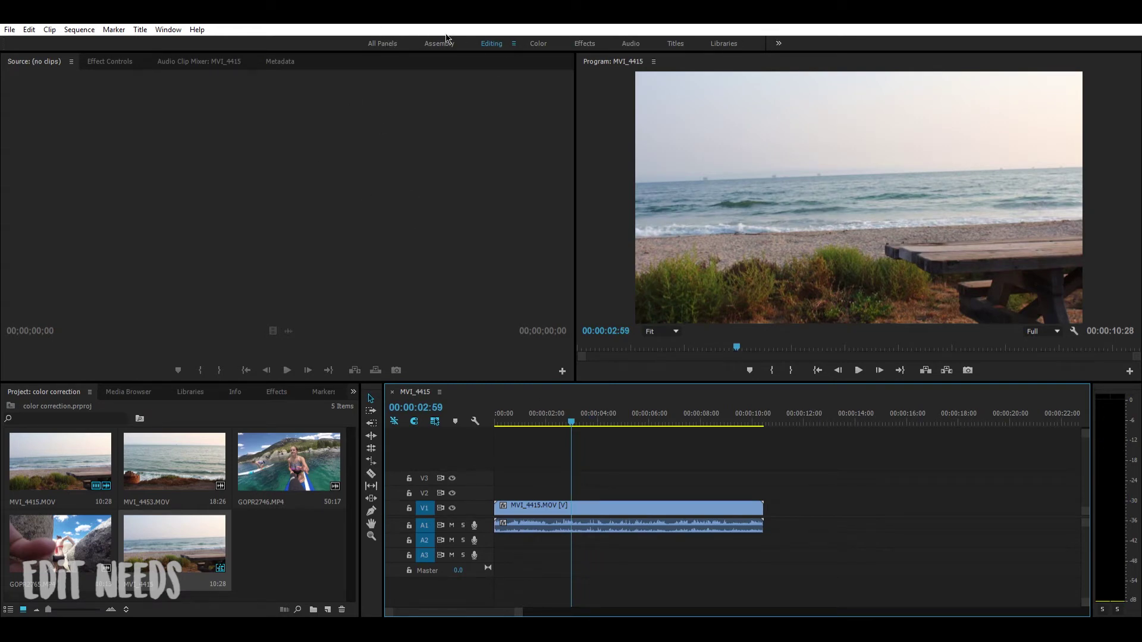
- In the Color workspace, set exposure 0.6, contrast 42.2, highlights 17.8 and shadows 11.1
click(532, 39)
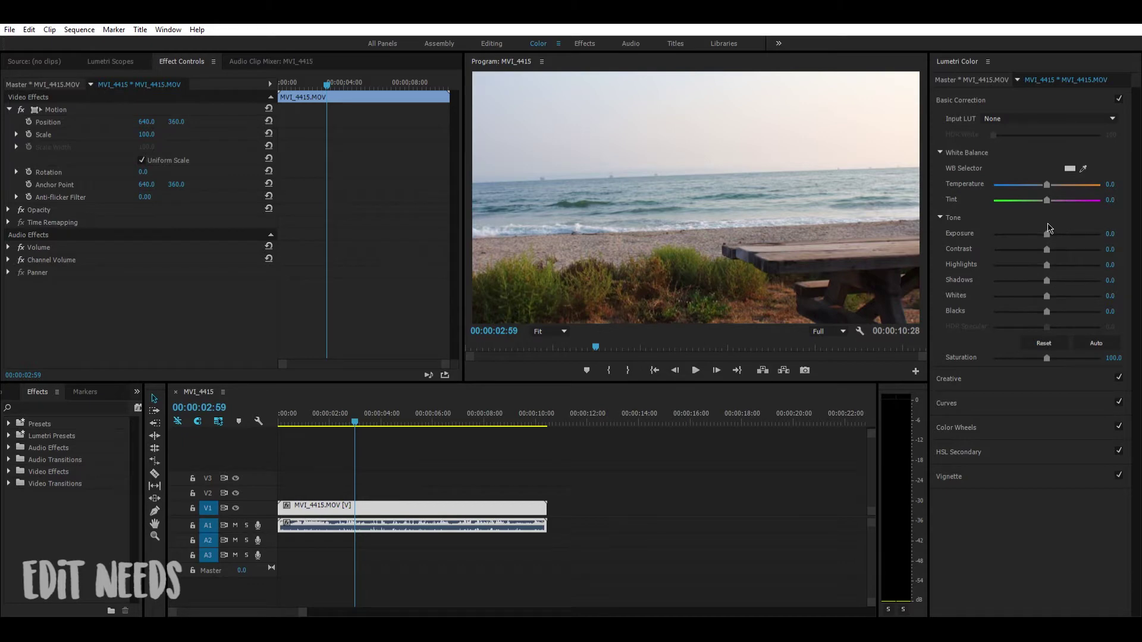
drag(1047, 232, 1071, 246)
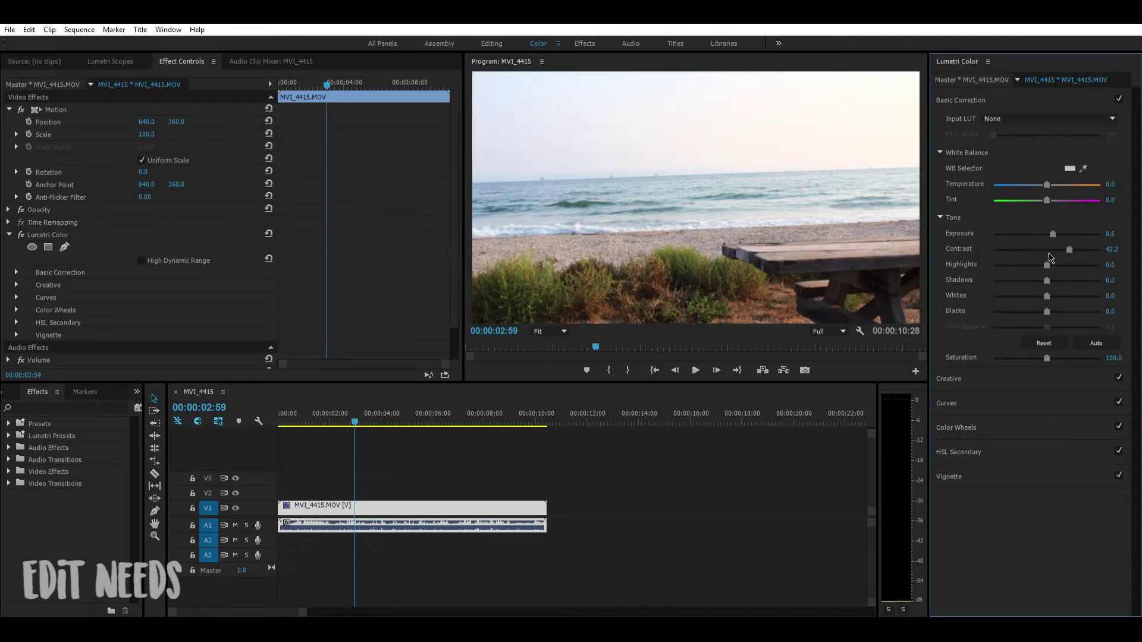
mouse_move(1047, 265)
mouse_down()
mouse_move(1055, 257)
mouse_move(1004, 268)
mouse_move(1059, 277)
mouse_up()
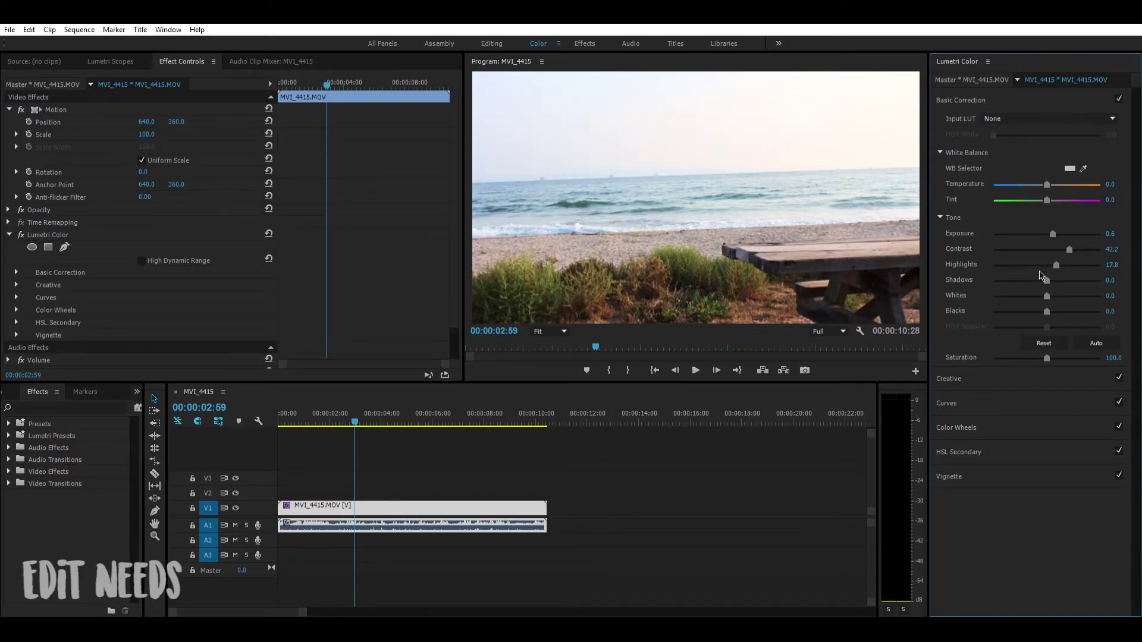
mouse_move(1047, 279)
mouse_down()
mouse_move(1077, 279)
mouse_move(1024, 280)
mouse_move(1054, 279)
mouse_up()
- Fine-tune the beach clip's tone to shadows 4.4, whites 1.1 and blacks 15.6
drag(1054, 279, 1049, 304)
mouse_move(1048, 294)
mouse_down()
mouse_move(1079, 291)
mouse_move(1040, 284)
mouse_move(1050, 293)
mouse_up()
mouse_move(1046, 301)
mouse_down()
mouse_move(1068, 303)
mouse_move(1042, 308)
mouse_up()
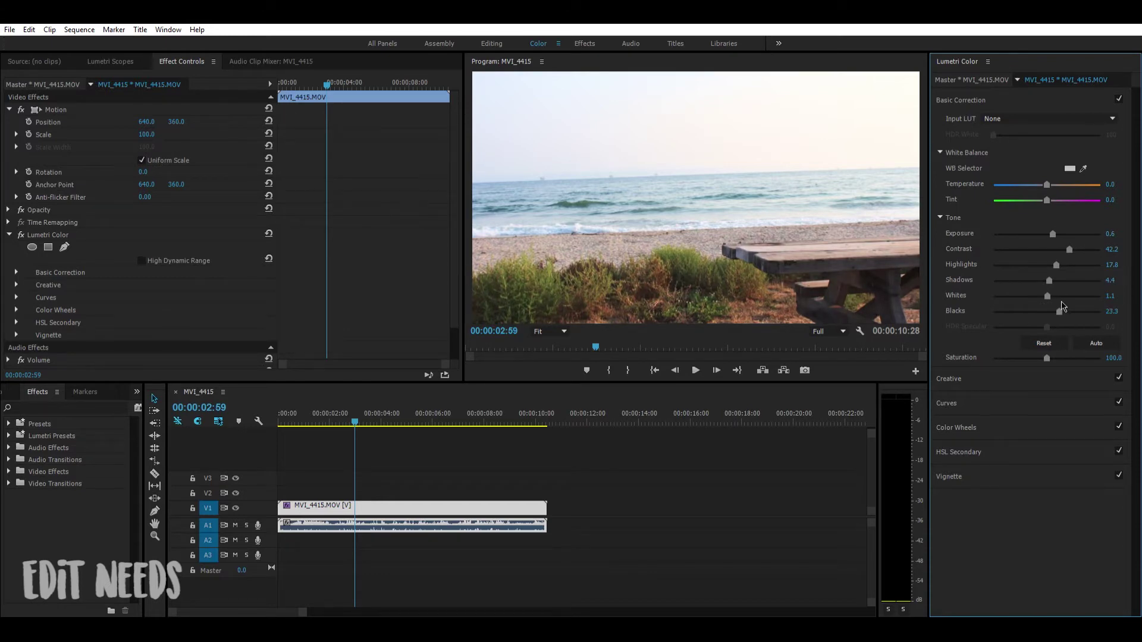
drag(1059, 305, 1055, 306)
- Expand Lumetri Creative and step through the Look presets
click(1052, 374)
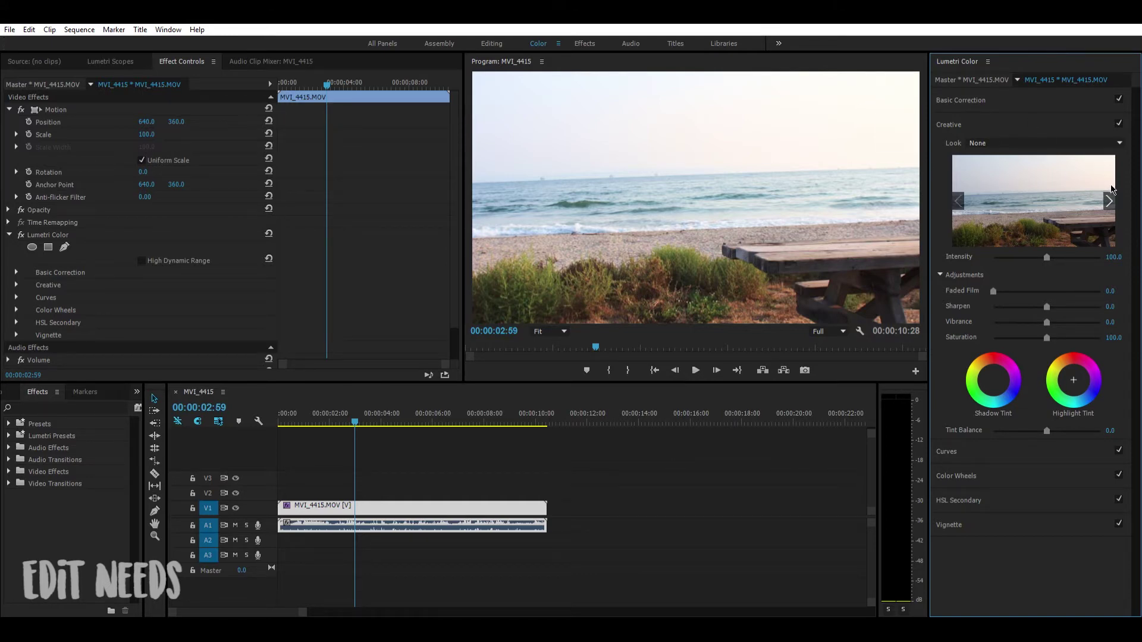
click(1108, 196)
click(1110, 196)
click(1112, 189)
click(1112, 190)
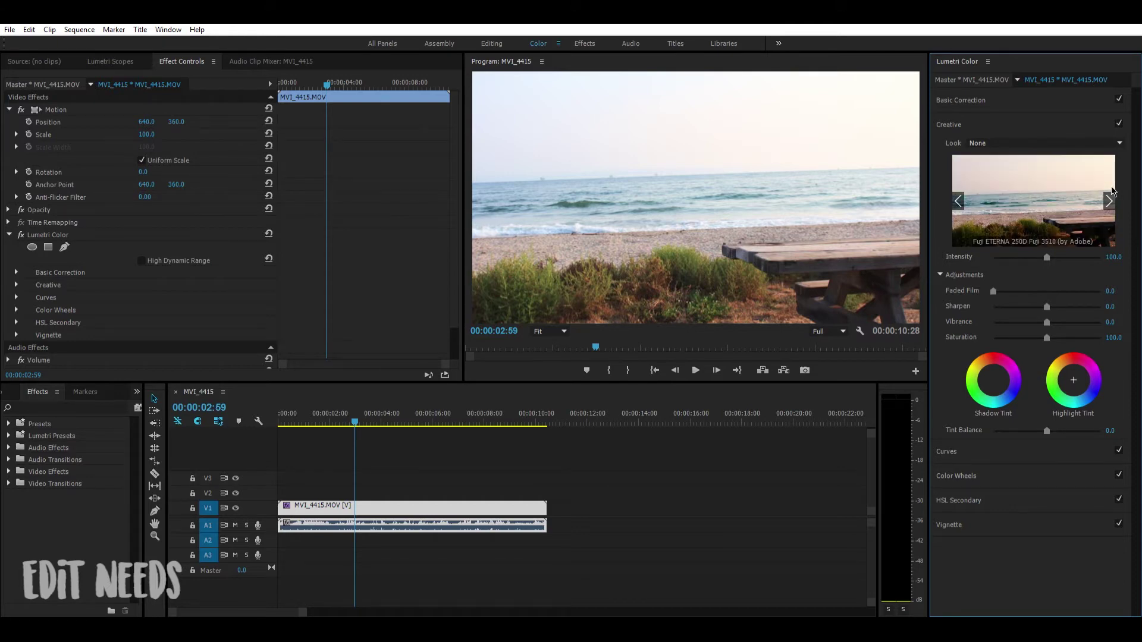
click(1110, 196)
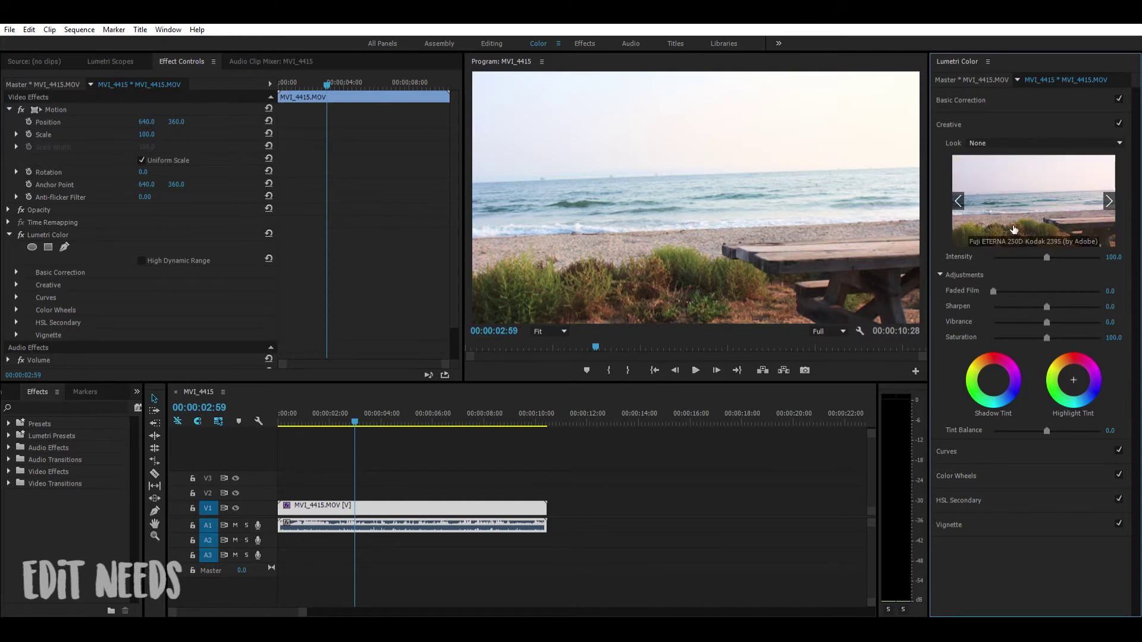
- Apply the Fuji ETERNA 250D Kodak 2395 look, then undo it back to None
click(1030, 185)
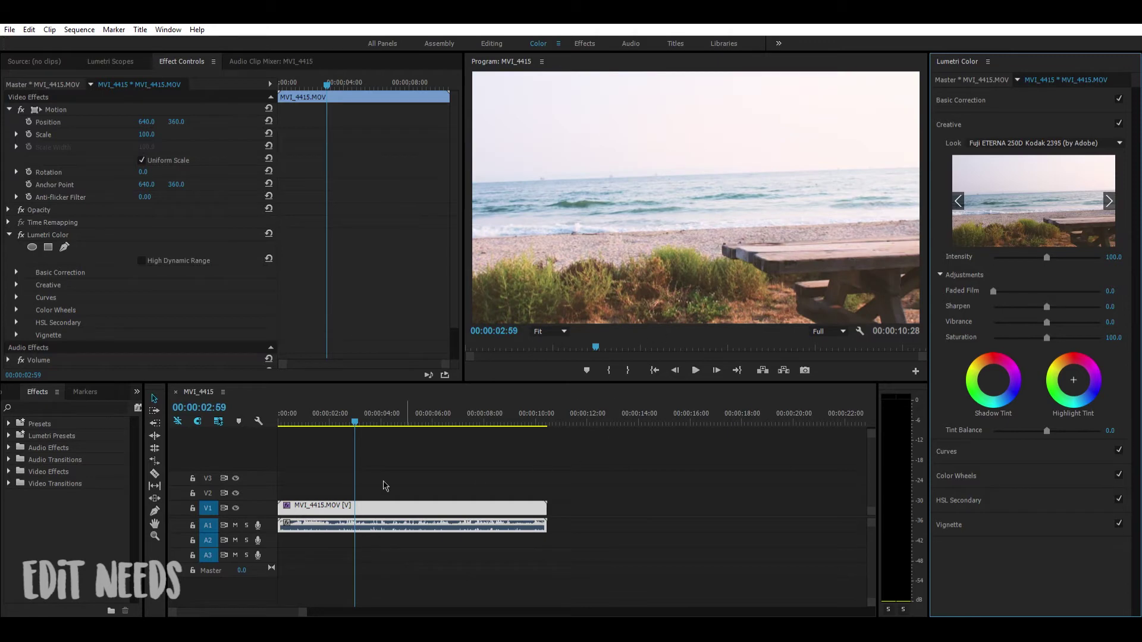
click(1046, 124)
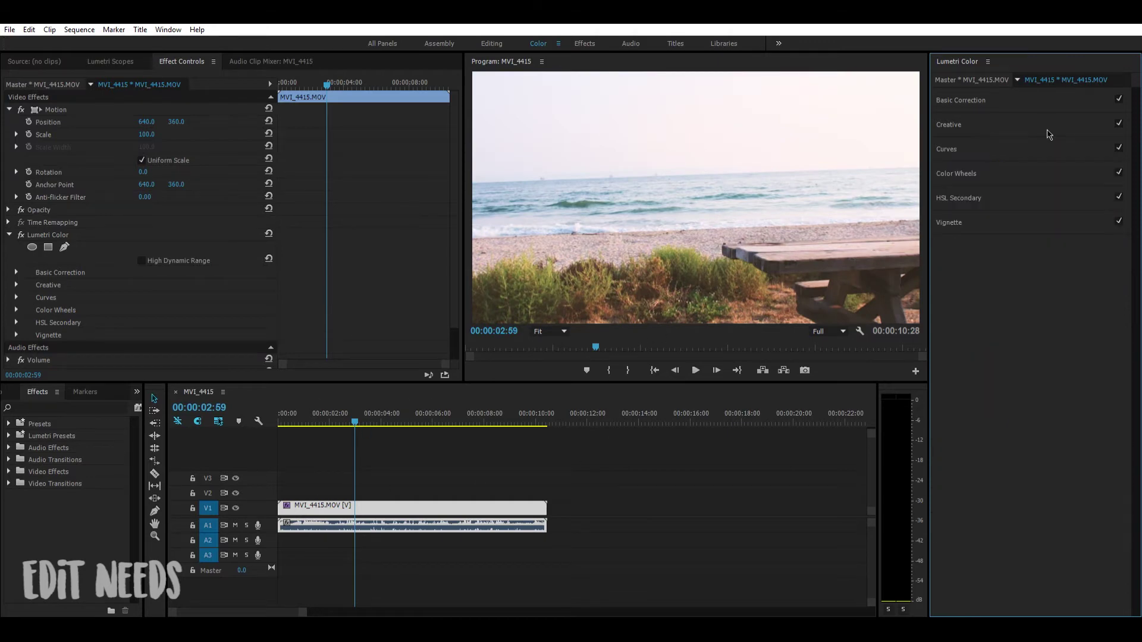
click(1048, 139)
click(1005, 125)
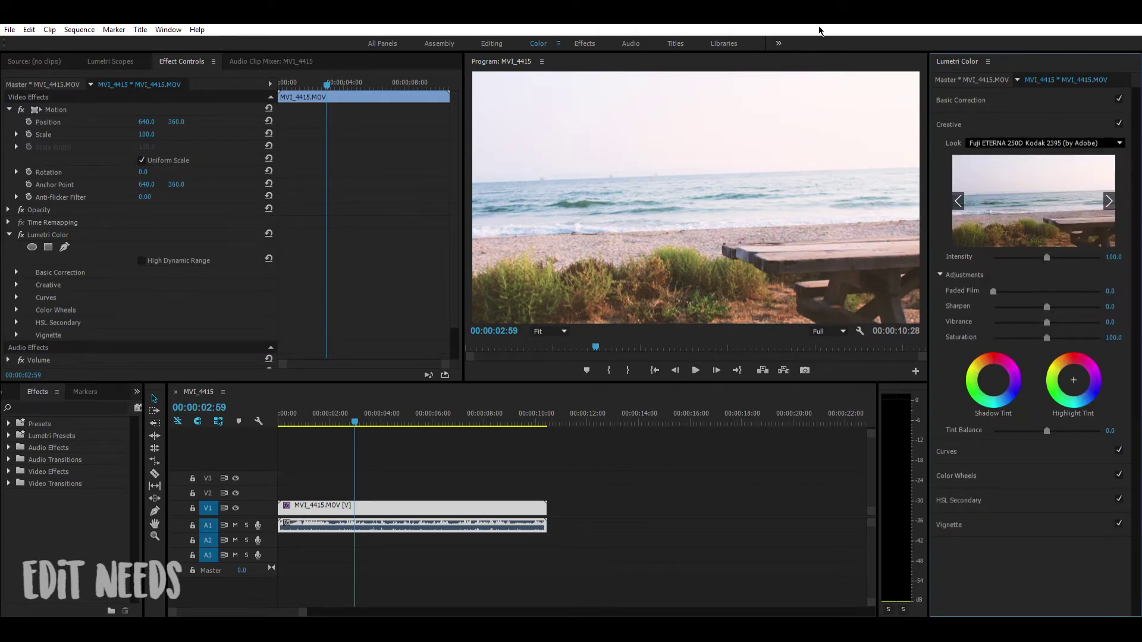
key(ctrl+z)
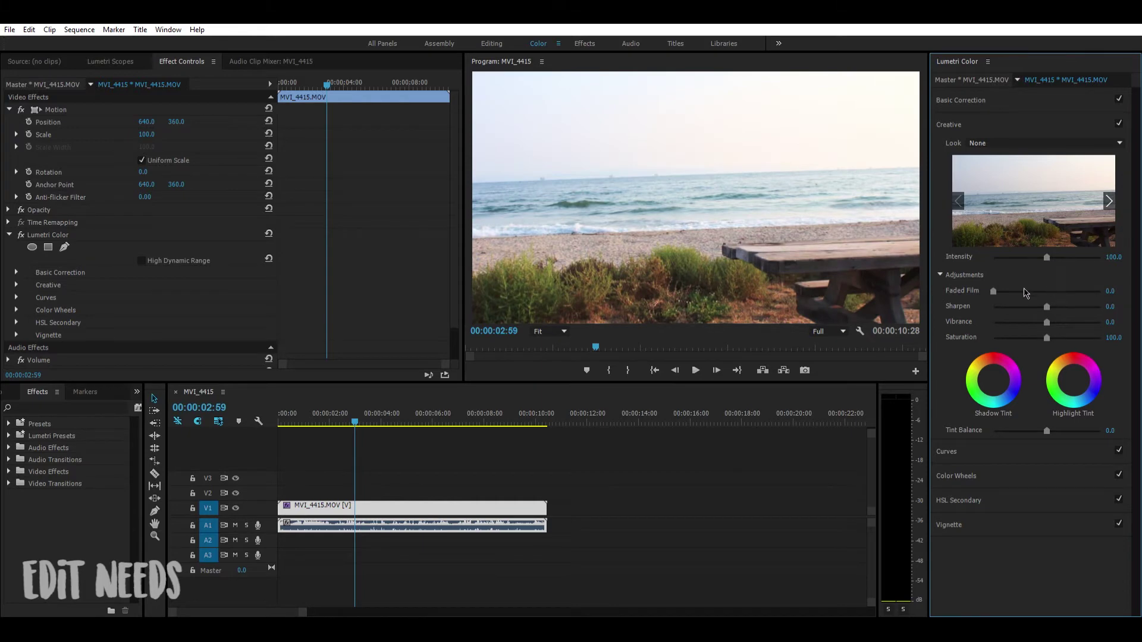
- Set Creative adjustments to Faded Film 0, Sharpen 15.6, Vibrance 24.4 and Saturation 103.3
drag(993, 291, 988, 315)
click(1049, 306)
mouse_move(1047, 315)
mouse_down()
mouse_move(1092, 316)
mouse_move(1066, 313)
mouse_up()
mouse_move(1064, 312)
mouse_down()
mouse_move(1102, 311)
mouse_move(1060, 322)
mouse_up()
drag(1047, 337, 1059, 334)
drag(1046, 336, 1051, 336)
- Add three points to the RGB master curve, raise the lower point and lift the black point
click(1006, 452)
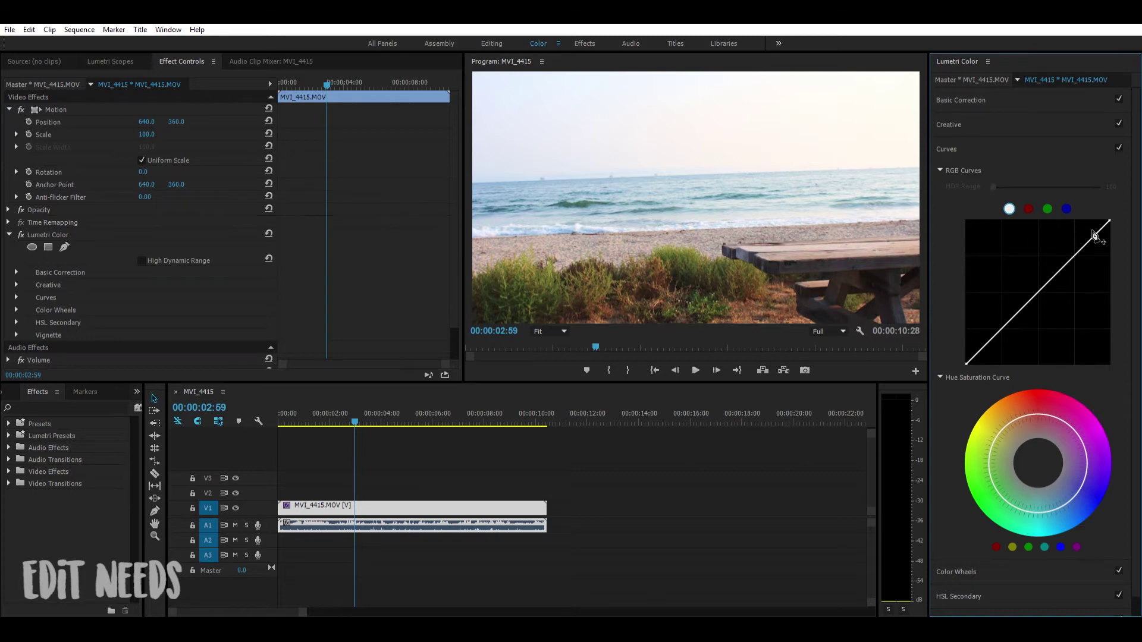
click(1079, 250)
click(1046, 284)
click(1005, 325)
mouse_move(1006, 314)
mouse_down()
mouse_move(1004, 299)
mouse_move(1009, 311)
mouse_up()
drag(1045, 278, 1083, 228)
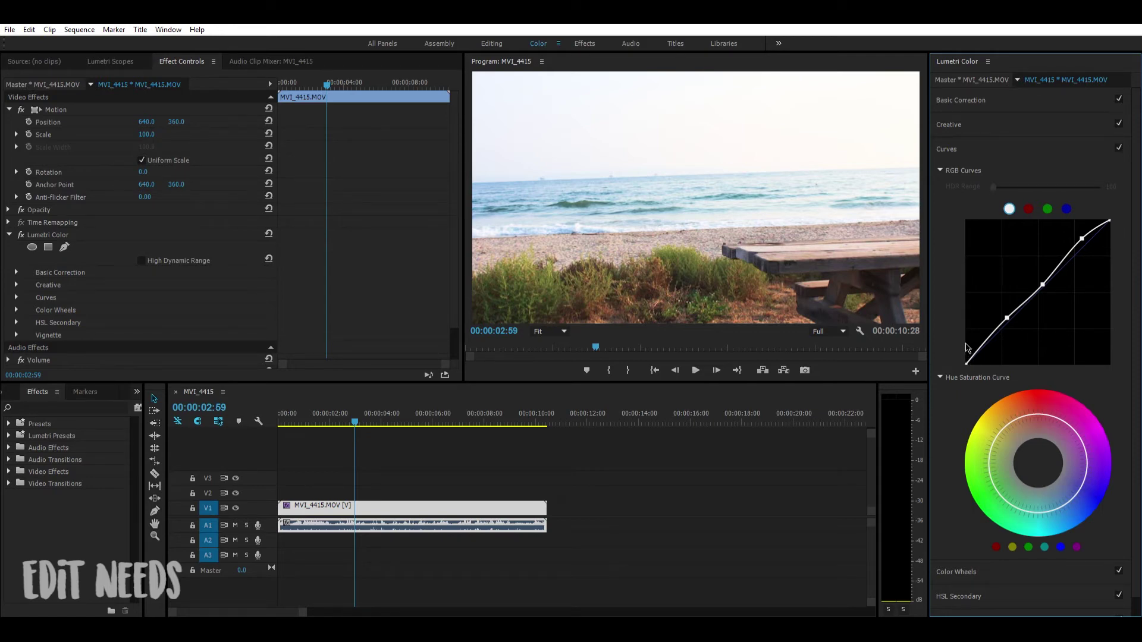
drag(972, 353, 931, 385)
scroll(1035, 423, down, 1)
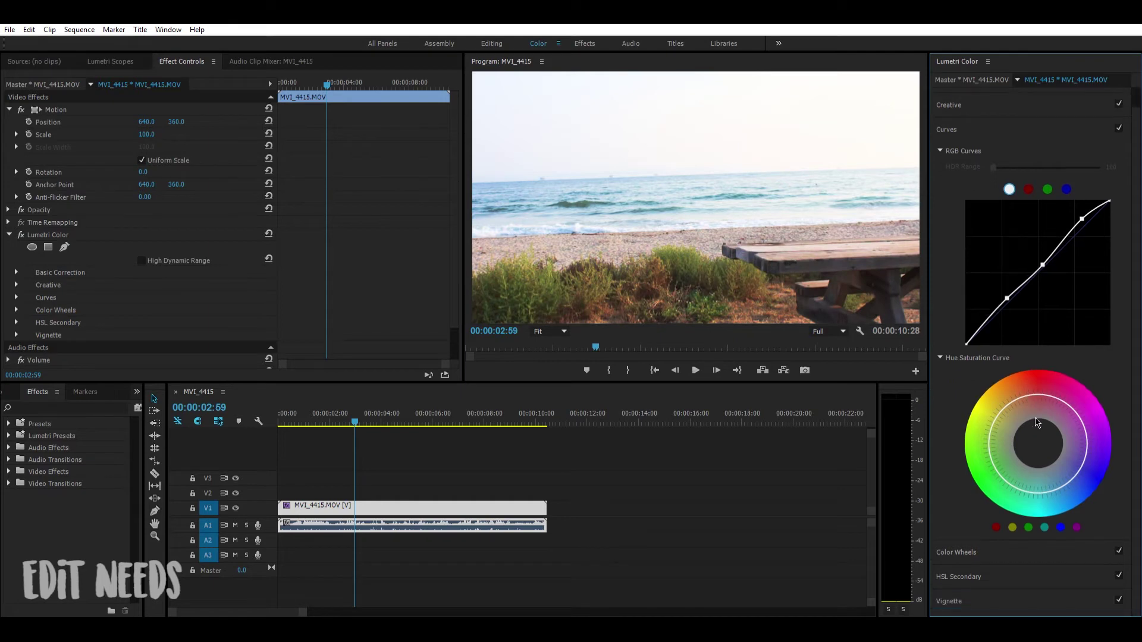
- Give the beach clip a vignette with amount -3.0 and midpoint raised to 72.2
click(963, 553)
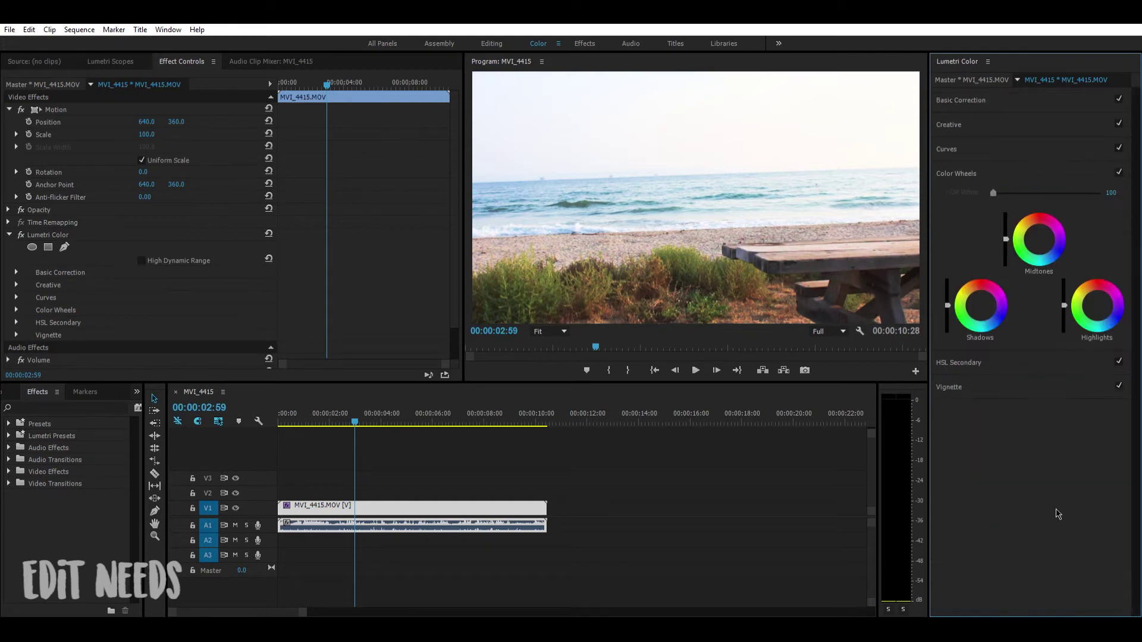
click(992, 359)
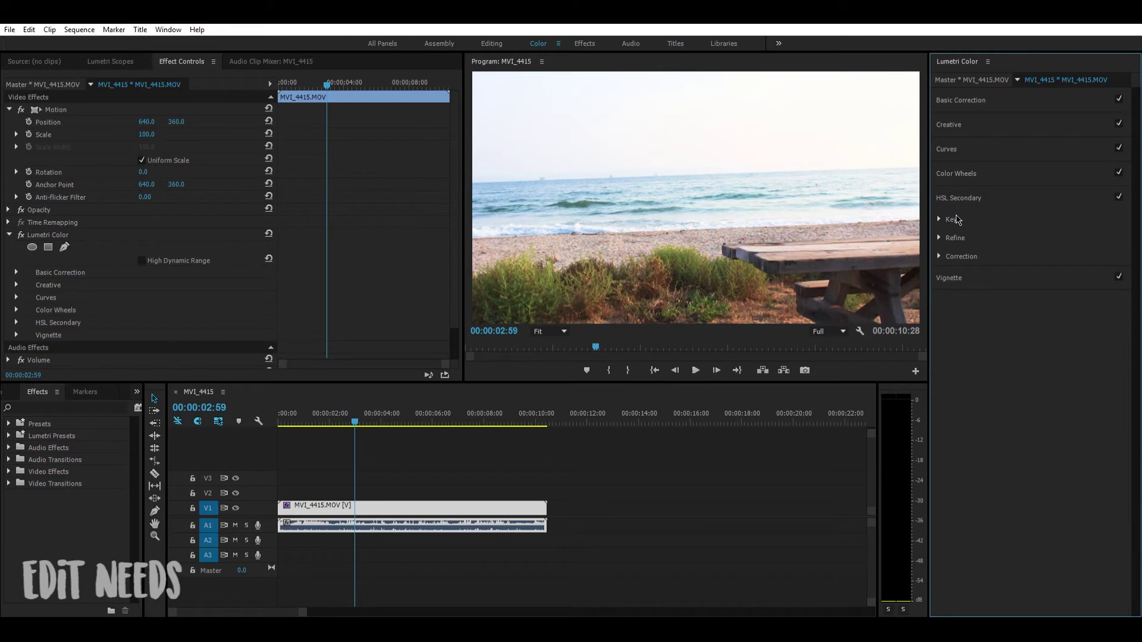
click(952, 220)
click(952, 219)
click(959, 275)
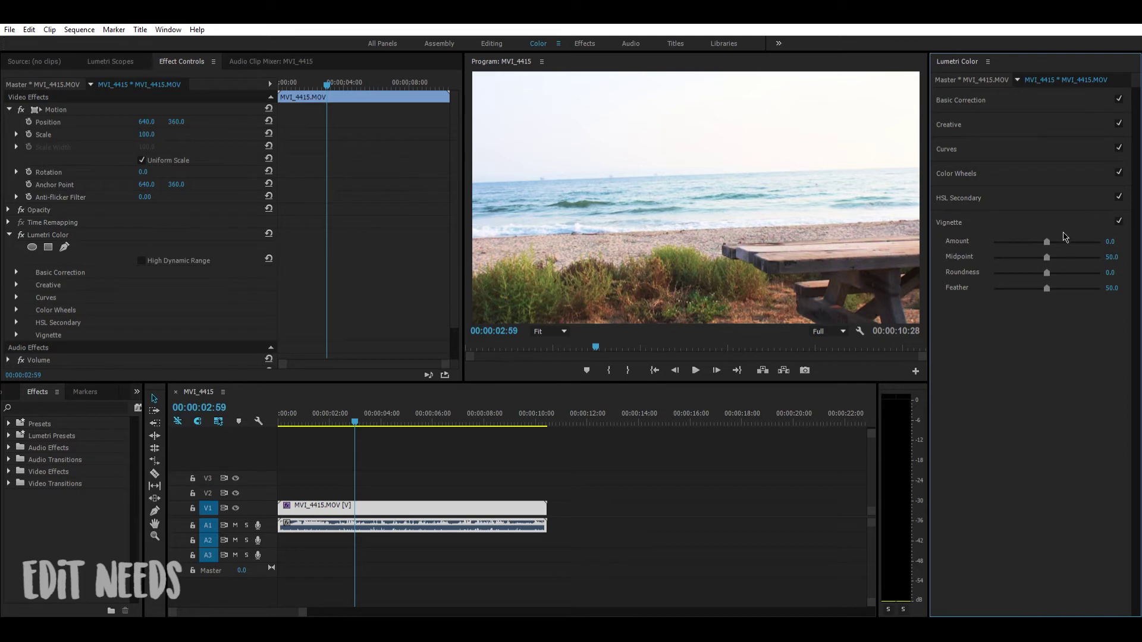
drag(1046, 241, 968, 311)
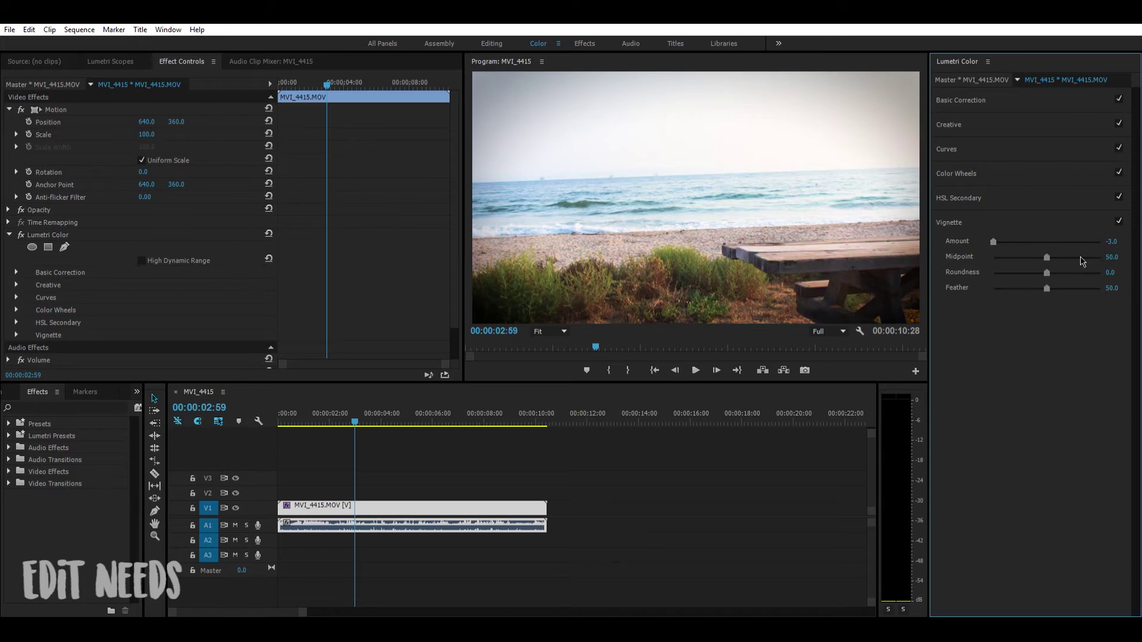
drag(1046, 257, 1022, 282)
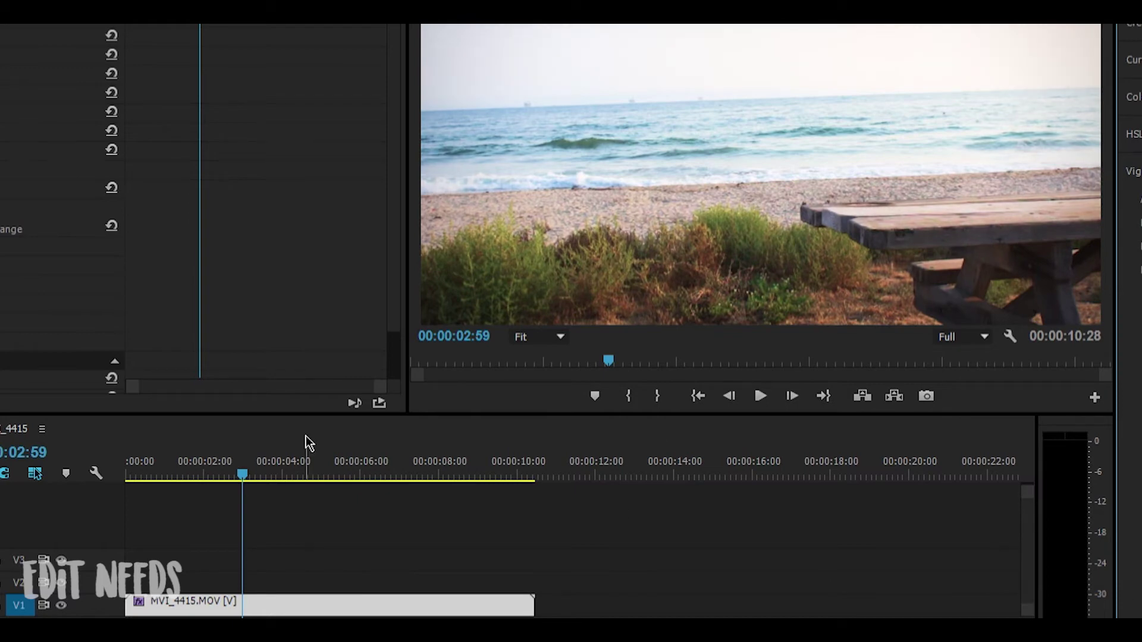
- Scrub the graded beach clip, add Faded Film 31.1, and return to the Editing layout
drag(275, 461, 132, 485)
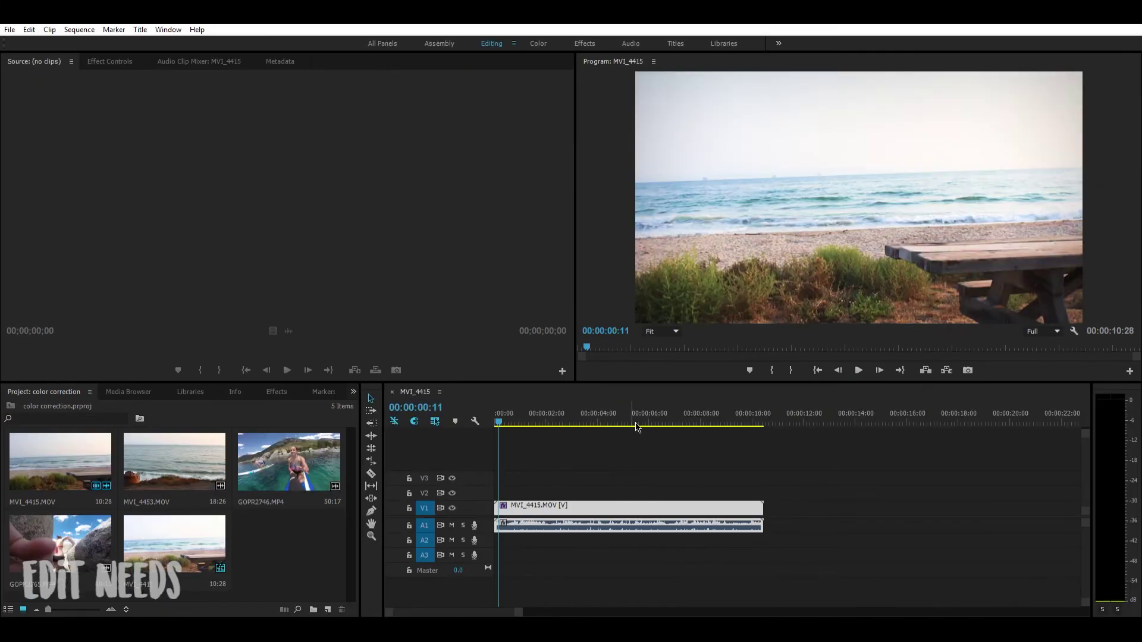
drag(502, 420, 673, 423)
click(538, 43)
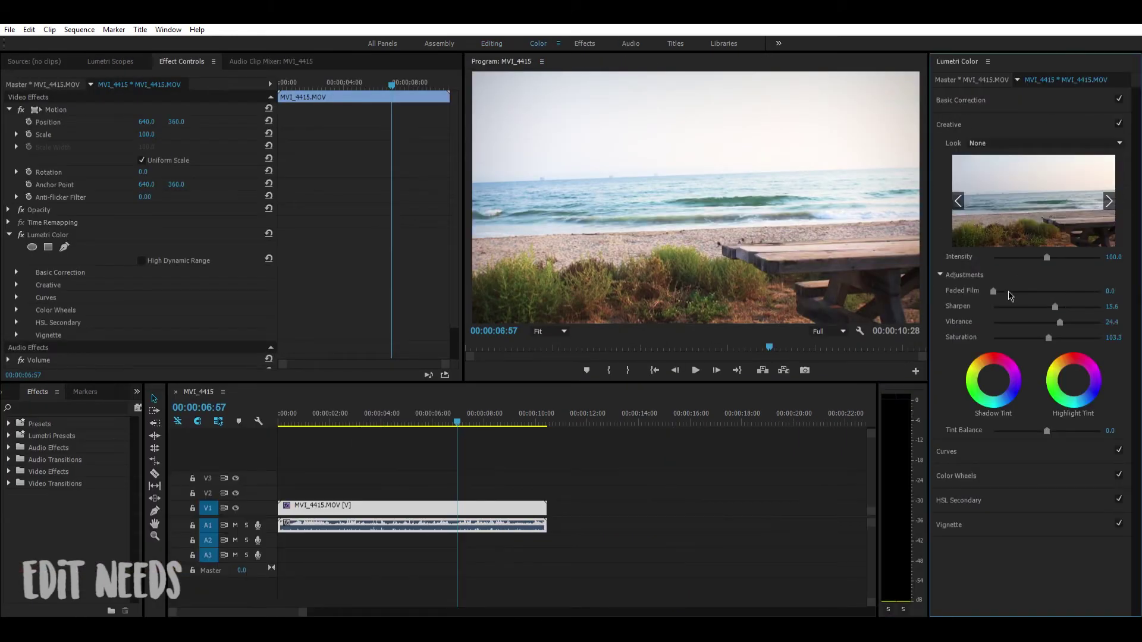
drag(993, 292, 1034, 293)
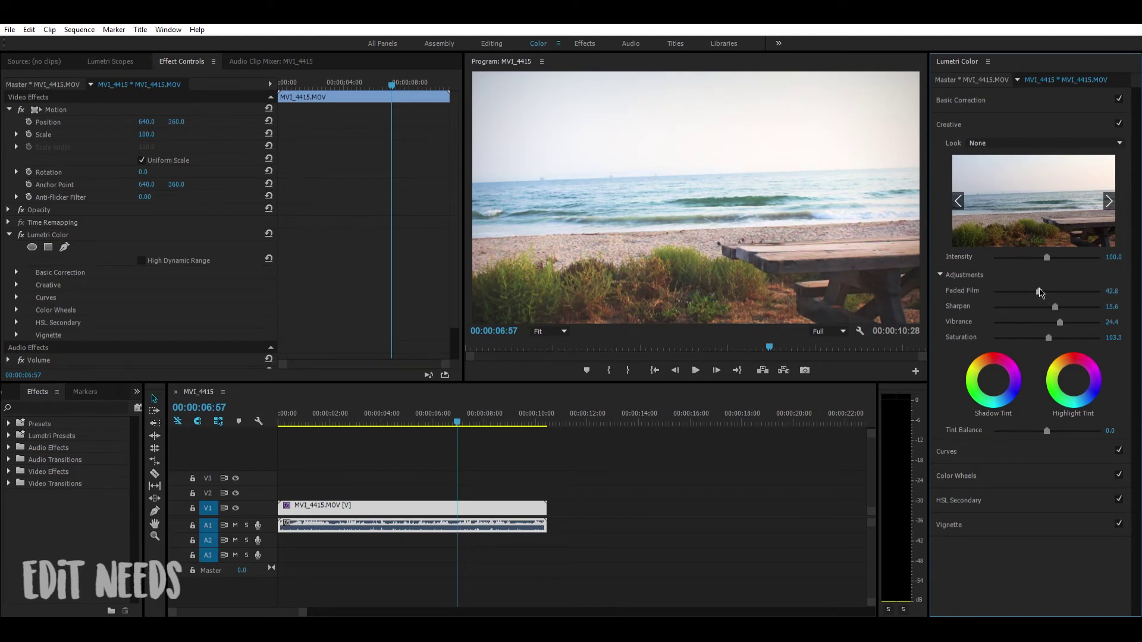
click(492, 44)
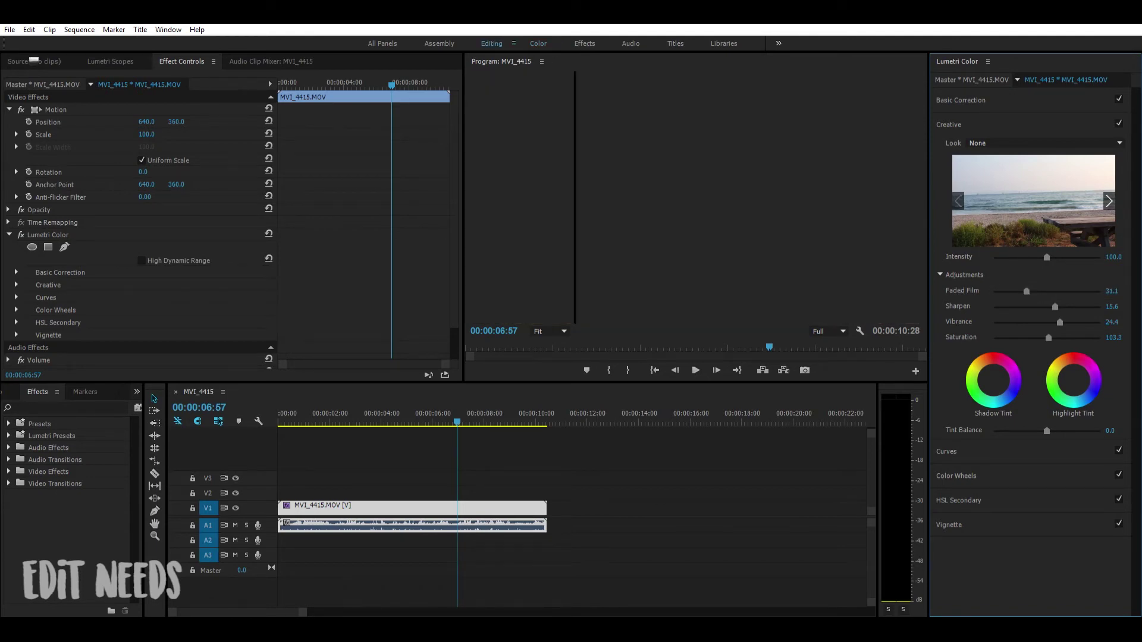
- Place GOPR2746.MP4 on V1 after MVI_4415 and scrub through the paddleboard clip
click(305, 573)
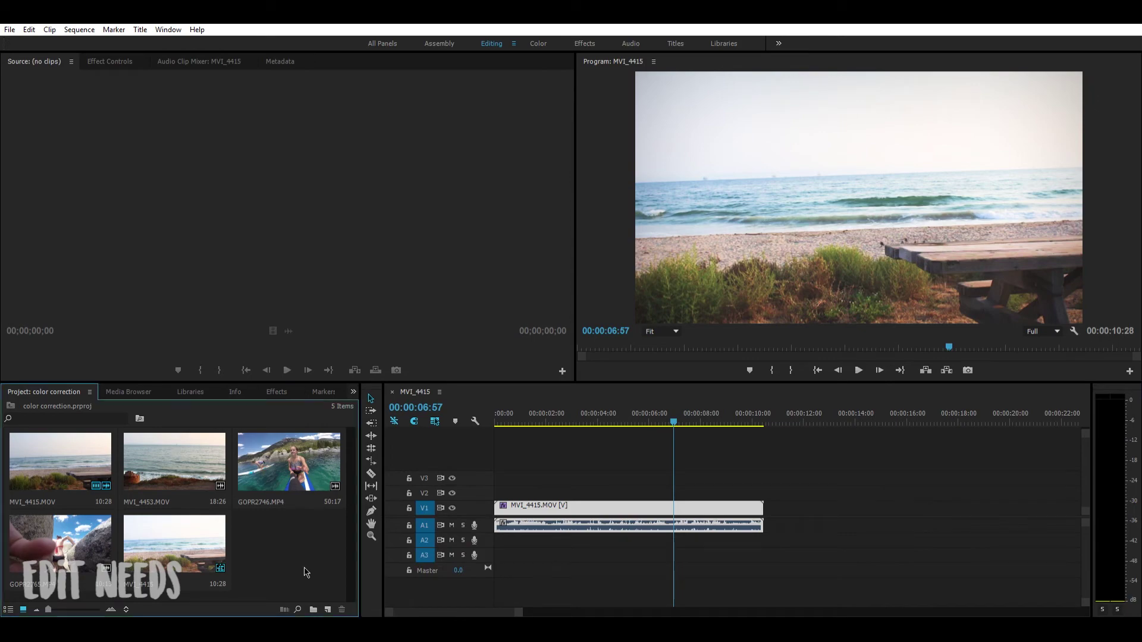
drag(308, 470, 764, 509)
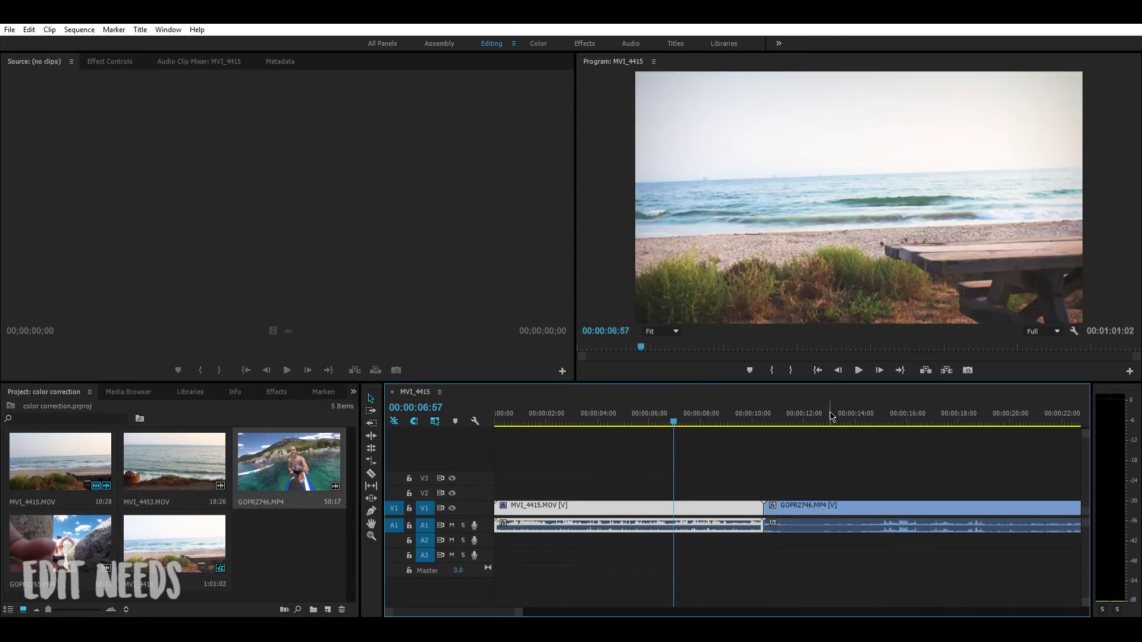
click(831, 416)
drag(844, 412, 869, 424)
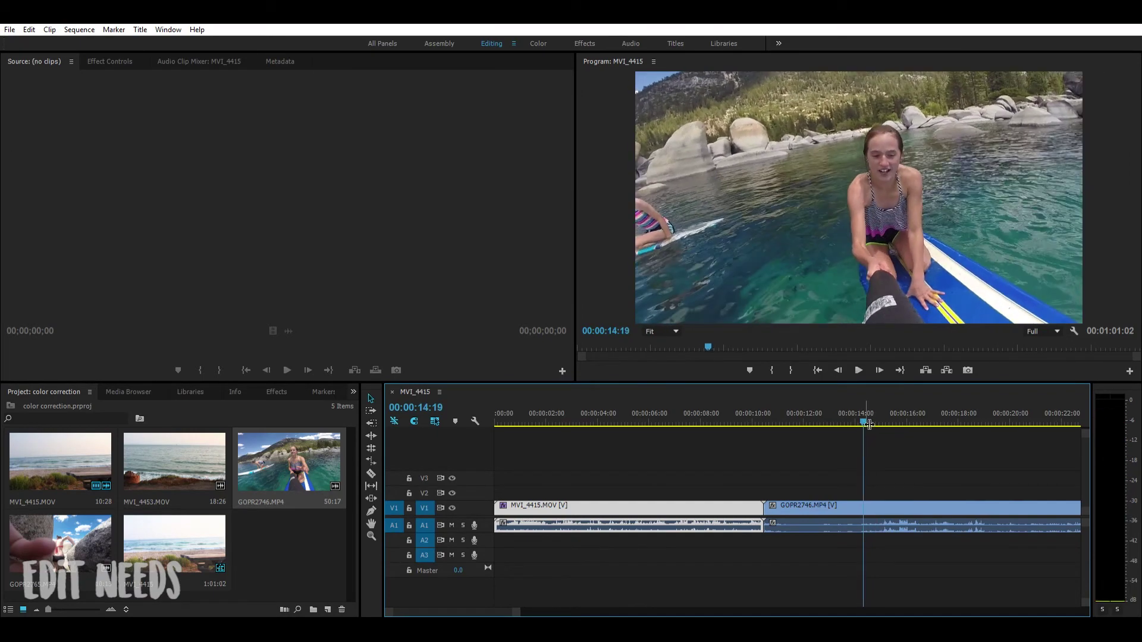
- Grade the paddleboard clip: exposure 0.9, contrast 43.3, highlights 18, blacks -30, saturation 140
click(538, 43)
click(939, 101)
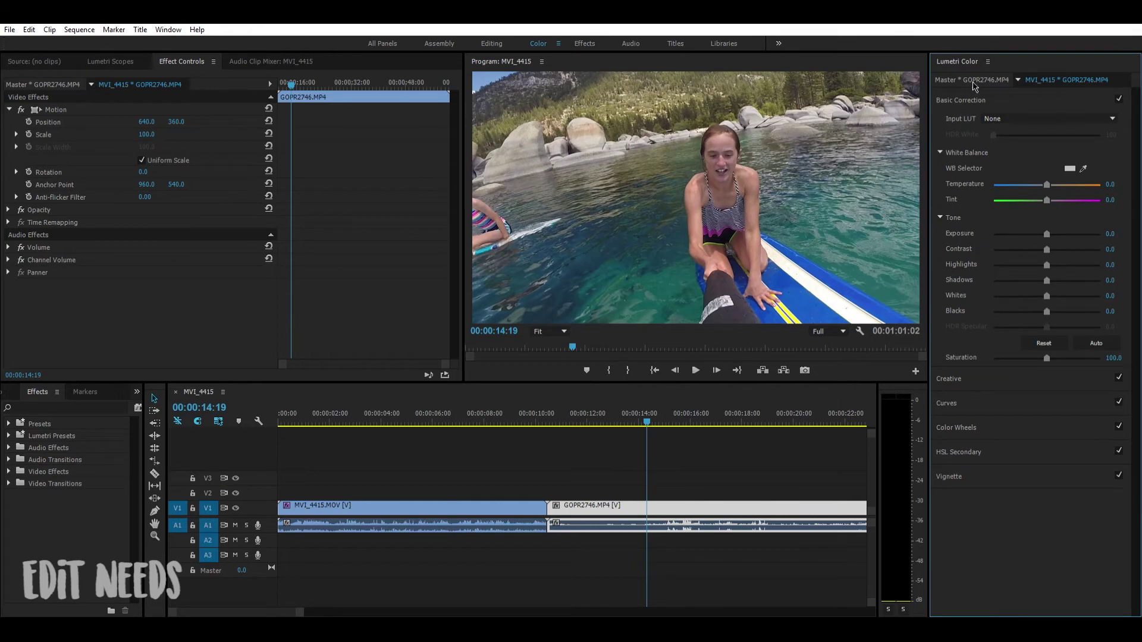
drag(1046, 229, 1057, 229)
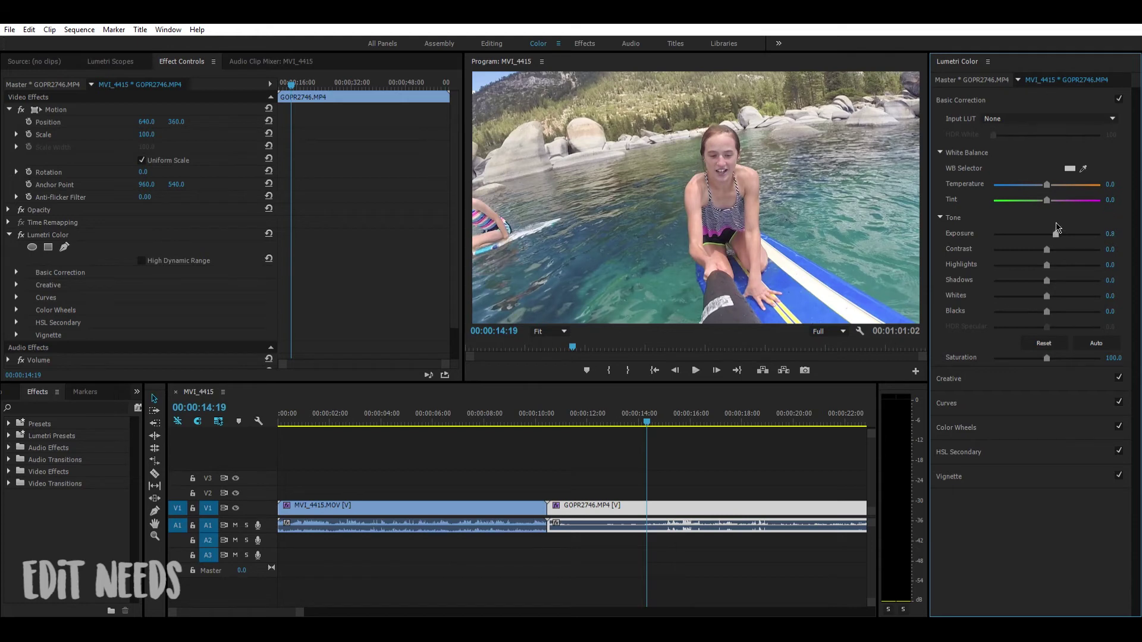
drag(1057, 233, 1051, 265)
drag(1047, 350, 1069, 350)
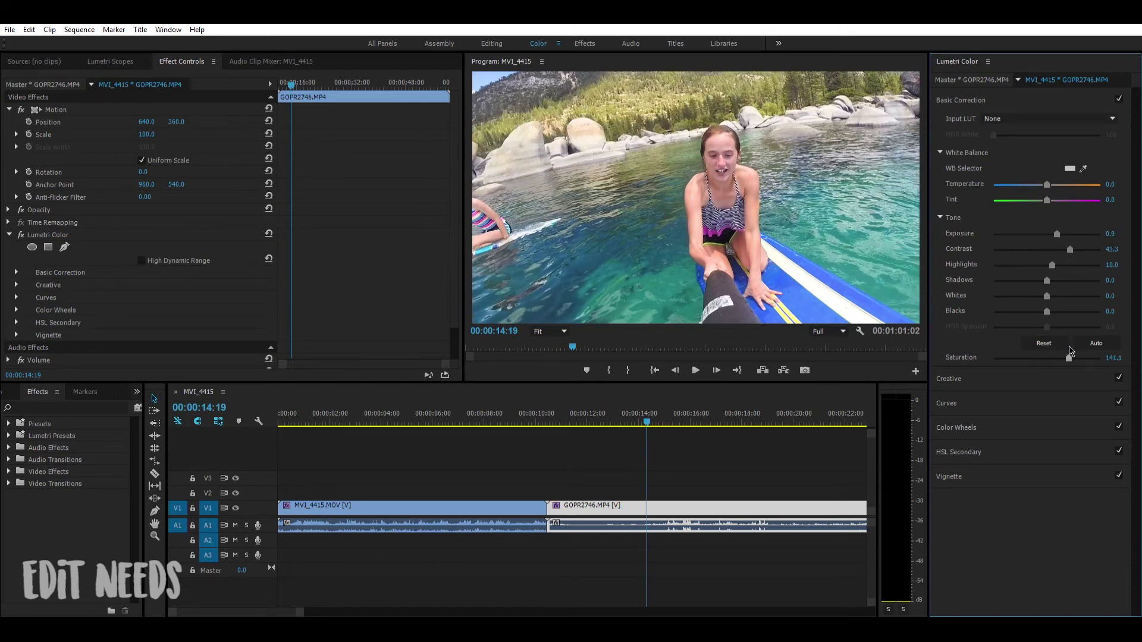
drag(1046, 311, 1062, 285)
click(793, 195)
- Try Faded Film on the paddleboard clip, reset it to 0, and set Sharpen 4.4
click(1011, 379)
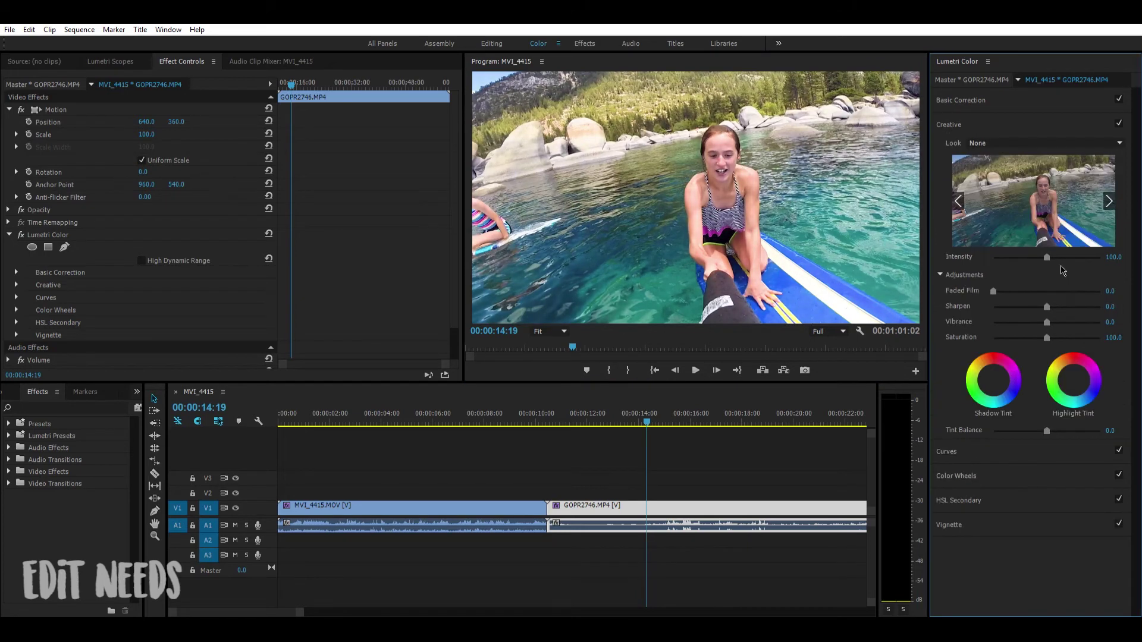
drag(993, 290, 1071, 292)
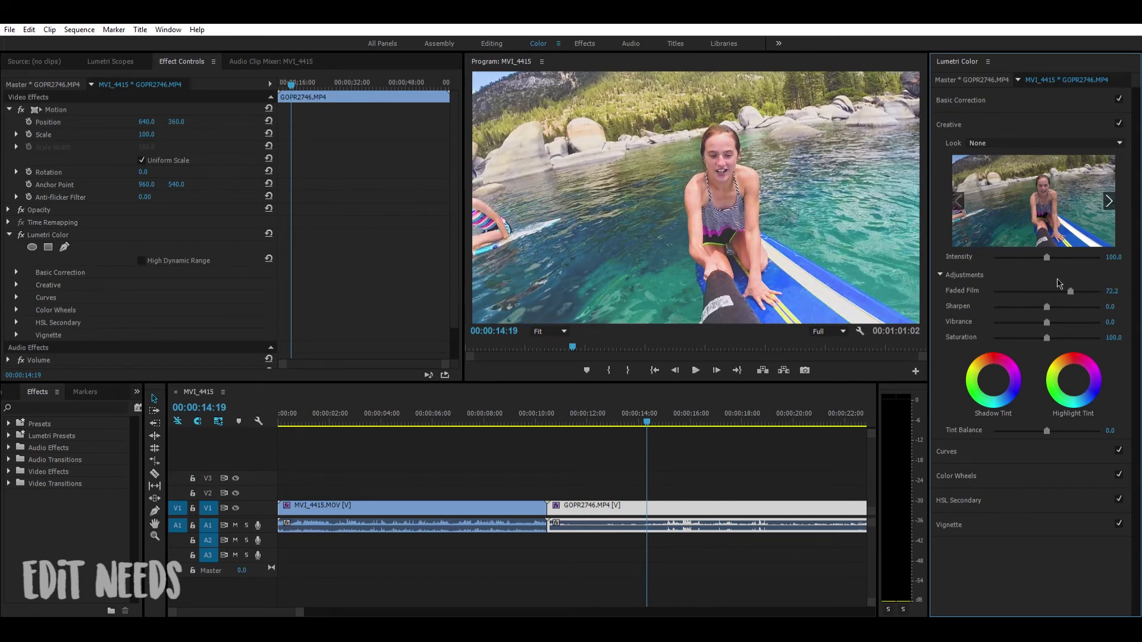
double_click(1011, 295)
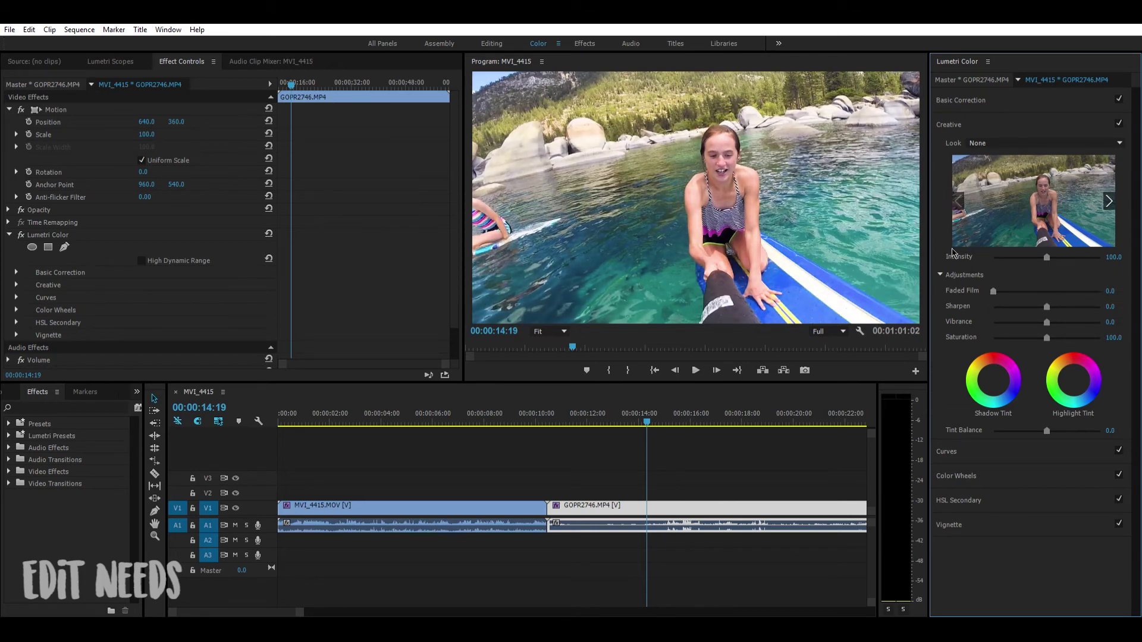
drag(1050, 300, 1053, 300)
- Preview the Kodak 2395 looks, undo back to Look None, and raise Vibrance to 11.1
click(1108, 198)
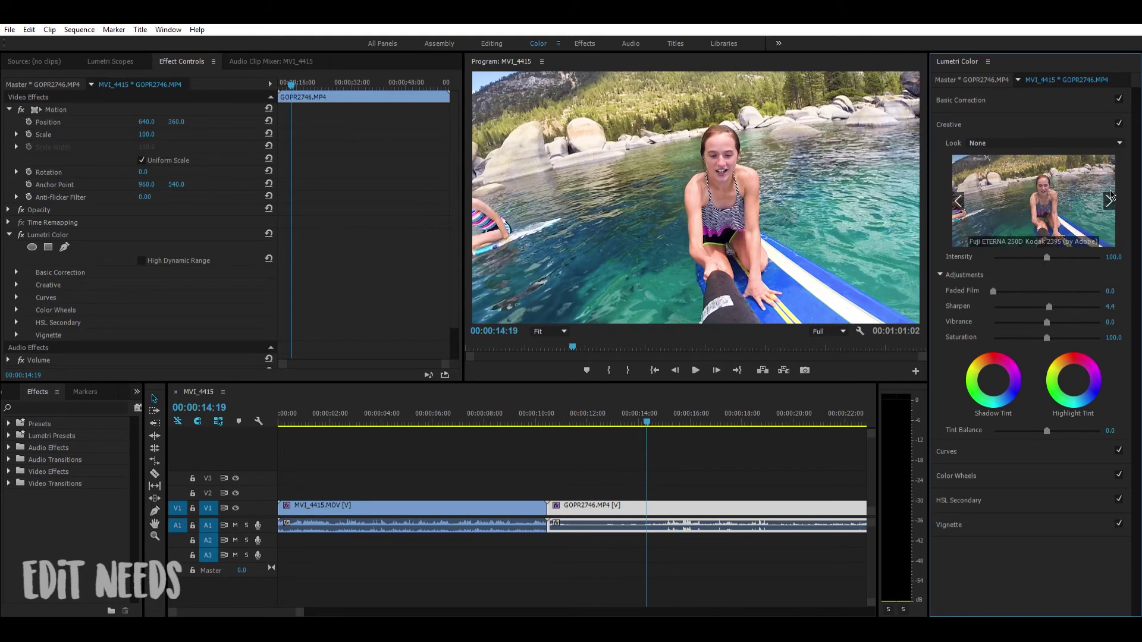
click(1013, 198)
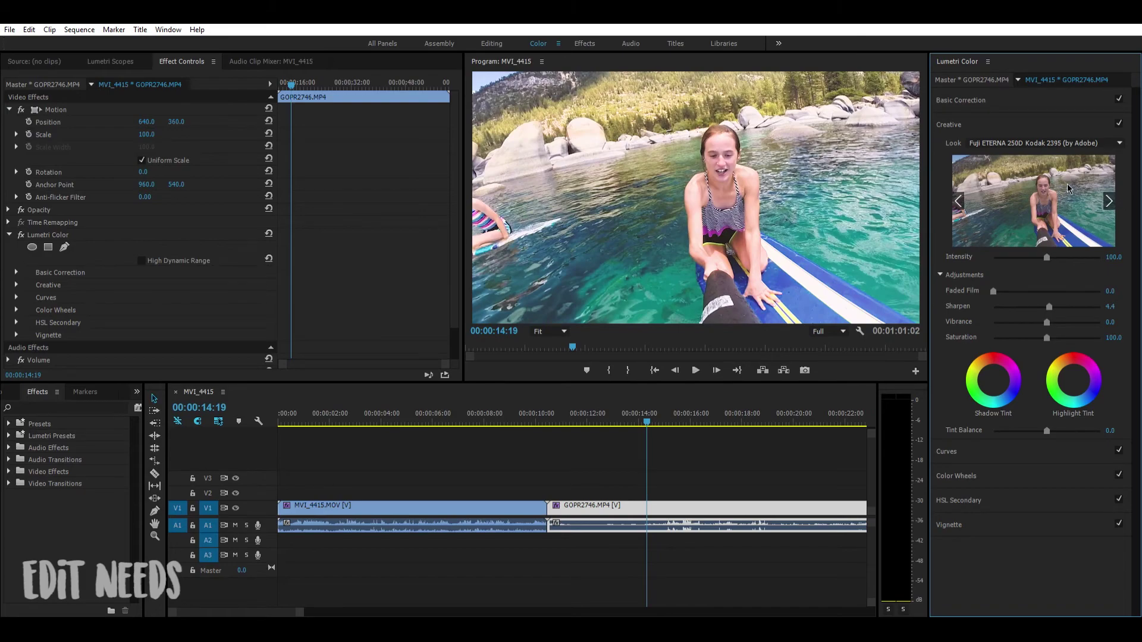
click(1109, 198)
click(1109, 199)
click(1064, 187)
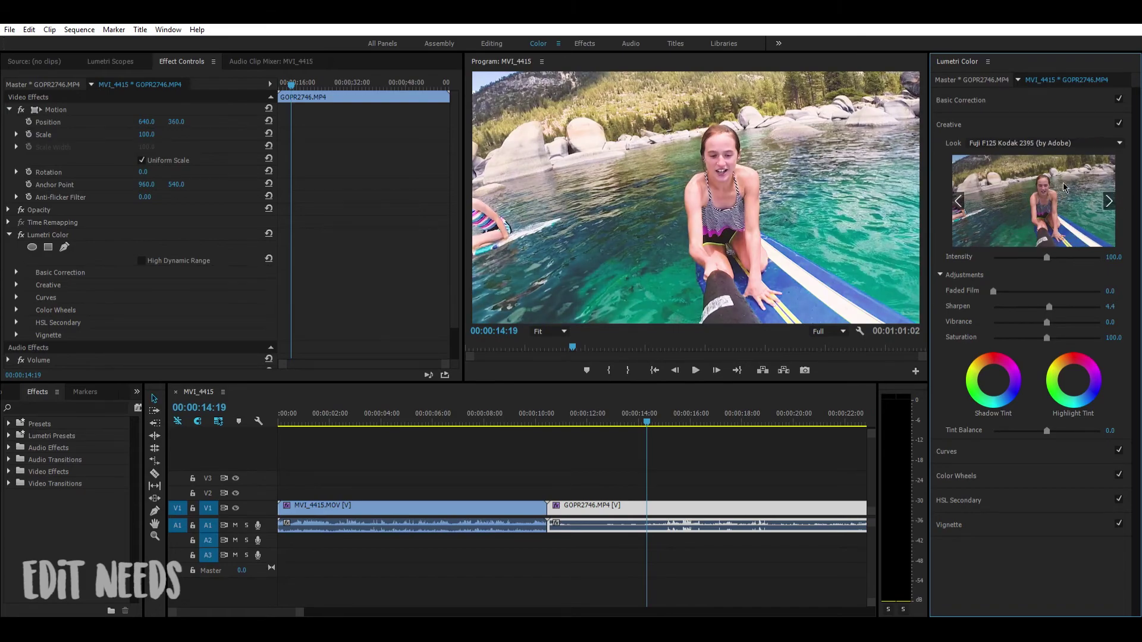
drag(652, 416, 628, 410)
click(1011, 143)
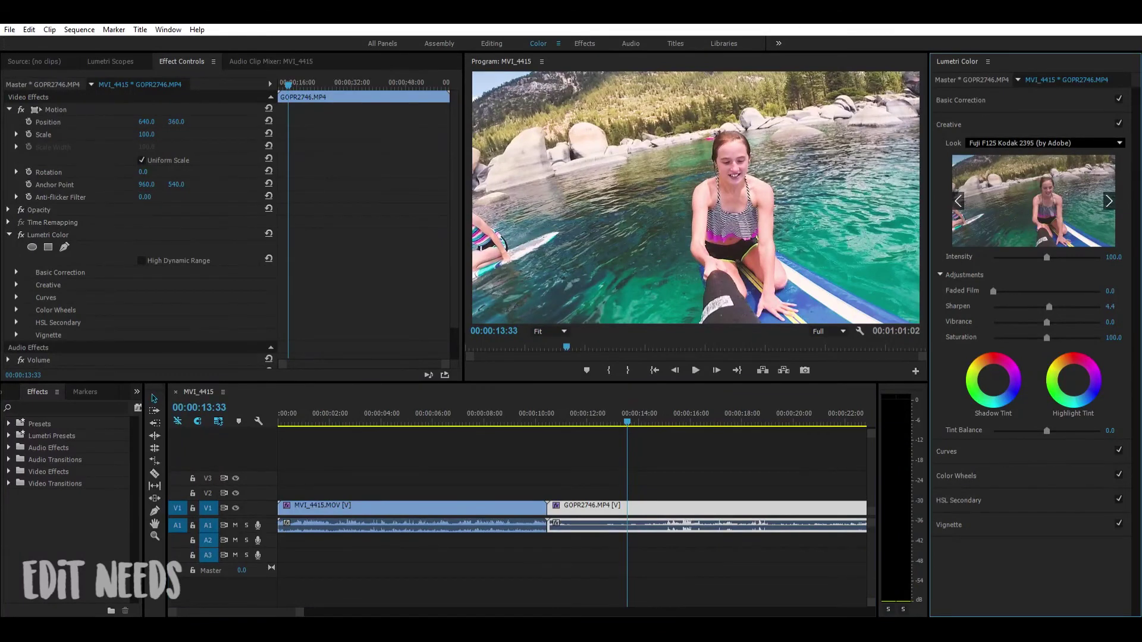
key(ctrl+z)
drag(1046, 321, 1051, 328)
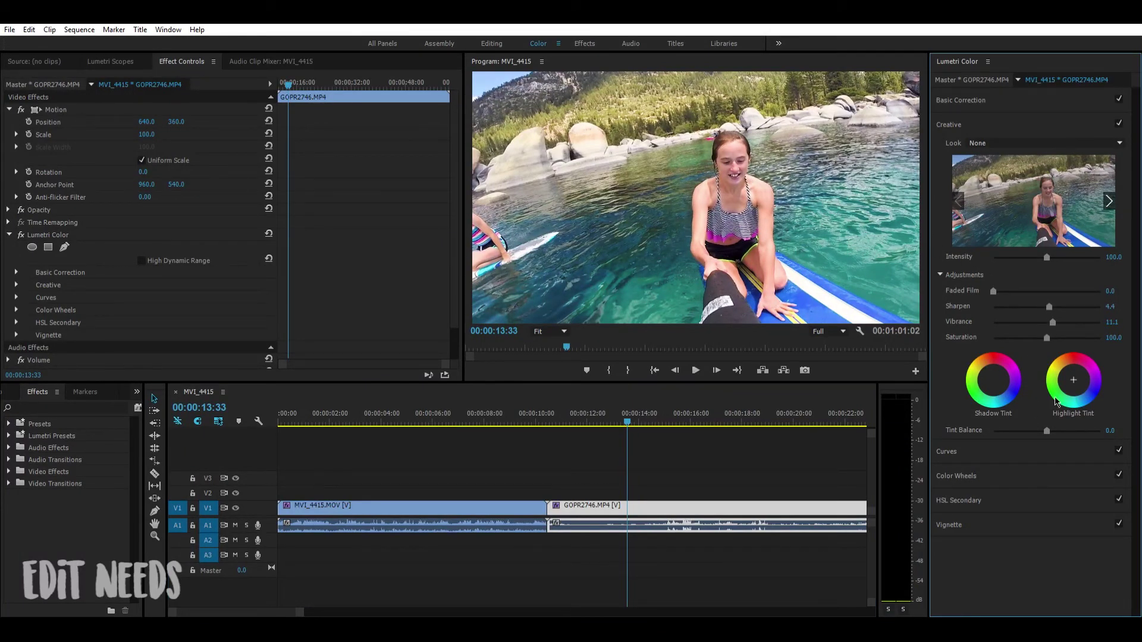
click(991, 454)
- Bend the paddleboard clip's RGB curve with shadow, midtone and highlight points, lifting the midtones
click(1002, 328)
click(1042, 288)
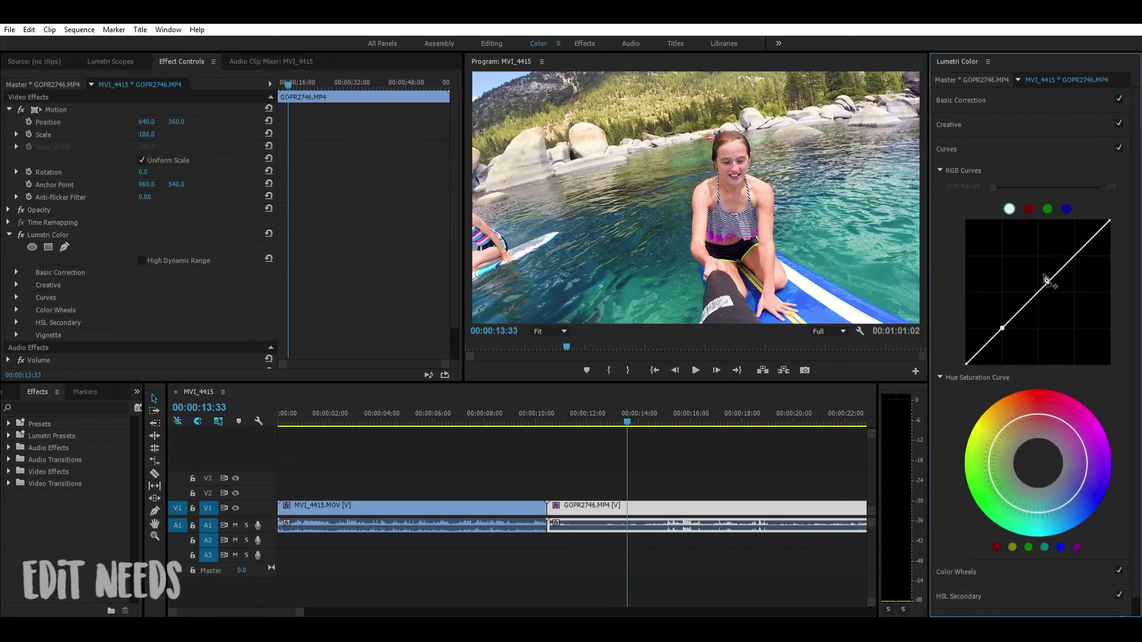
double_click(1088, 236)
click(1083, 246)
click(1039, 290)
click(997, 331)
drag(1040, 290, 1080, 244)
drag(994, 328, 879, 319)
- Preview later frames of the graded clip and bring up the Color Wheels controls
mouse_move(627, 424)
mouse_down()
mouse_move(820, 435)
mouse_move(614, 436)
mouse_up()
scroll(999, 535, down, 1)
click(957, 552)
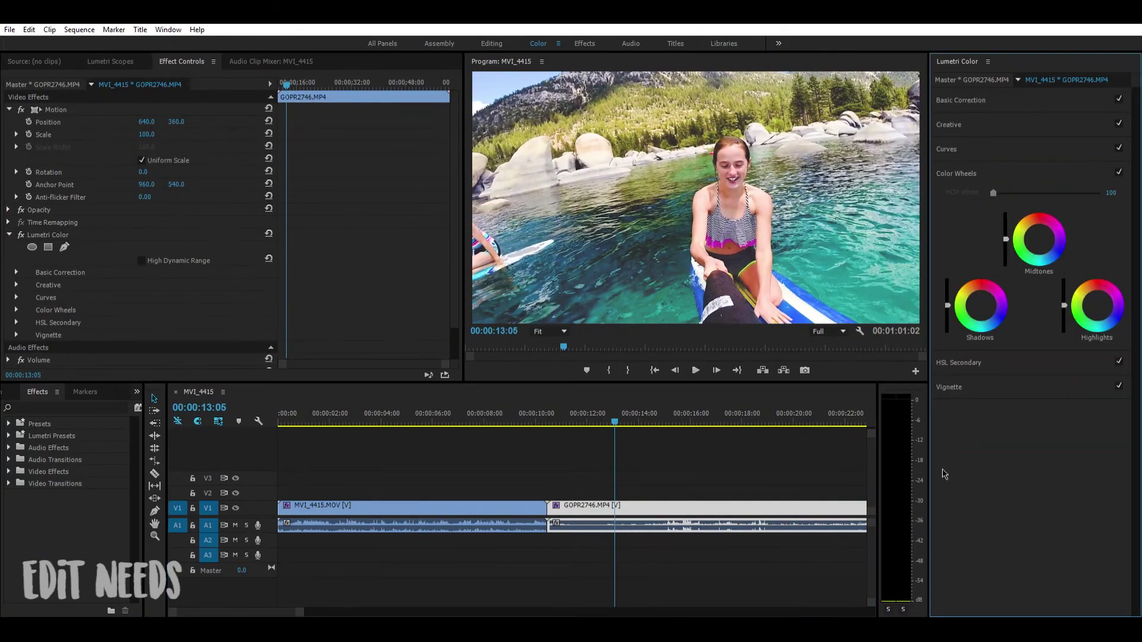
- In the editing layout, delete the extra GOPR2746 clip from the end of the timeline
click(491, 42)
scroll(861, 480, right, 5)
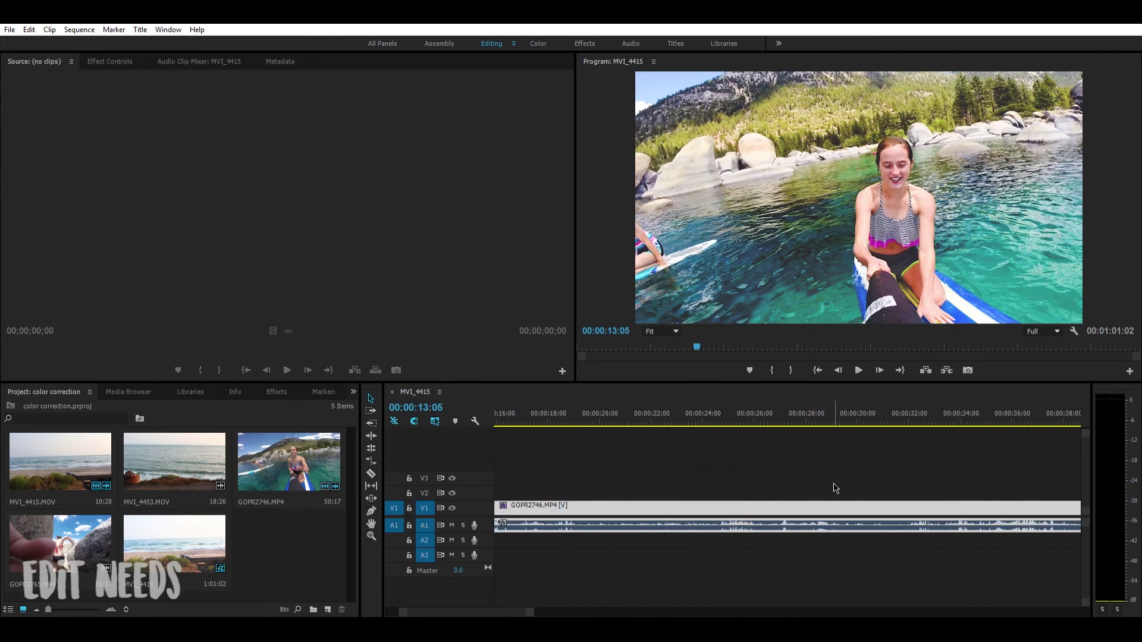
scroll(862, 454, right, 3)
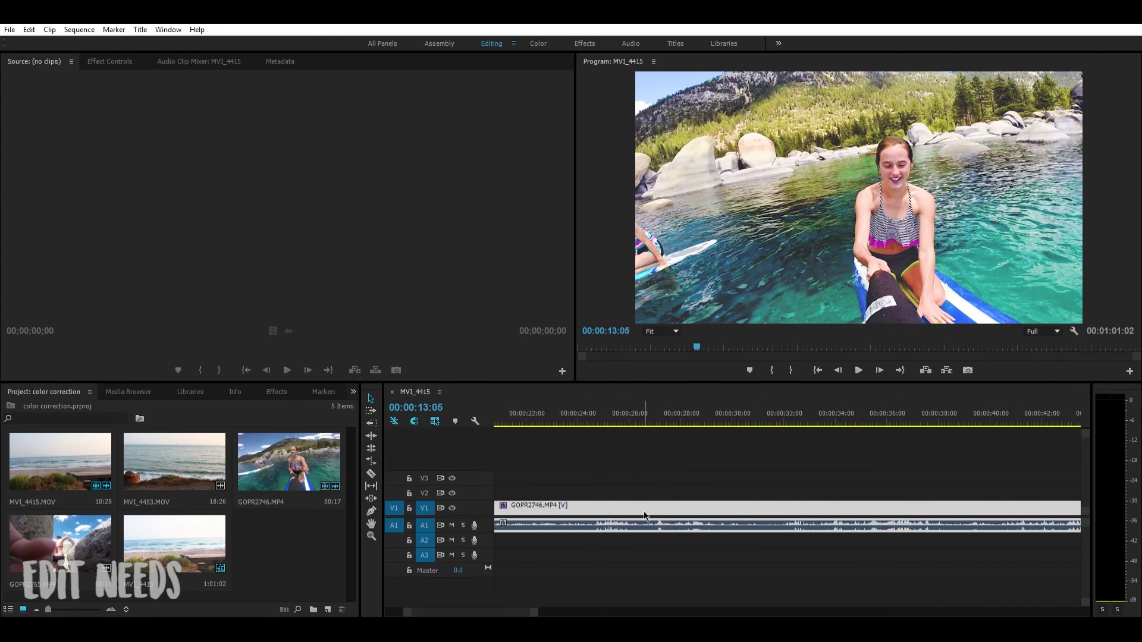
scroll(645, 516, left, 10)
click(950, 502)
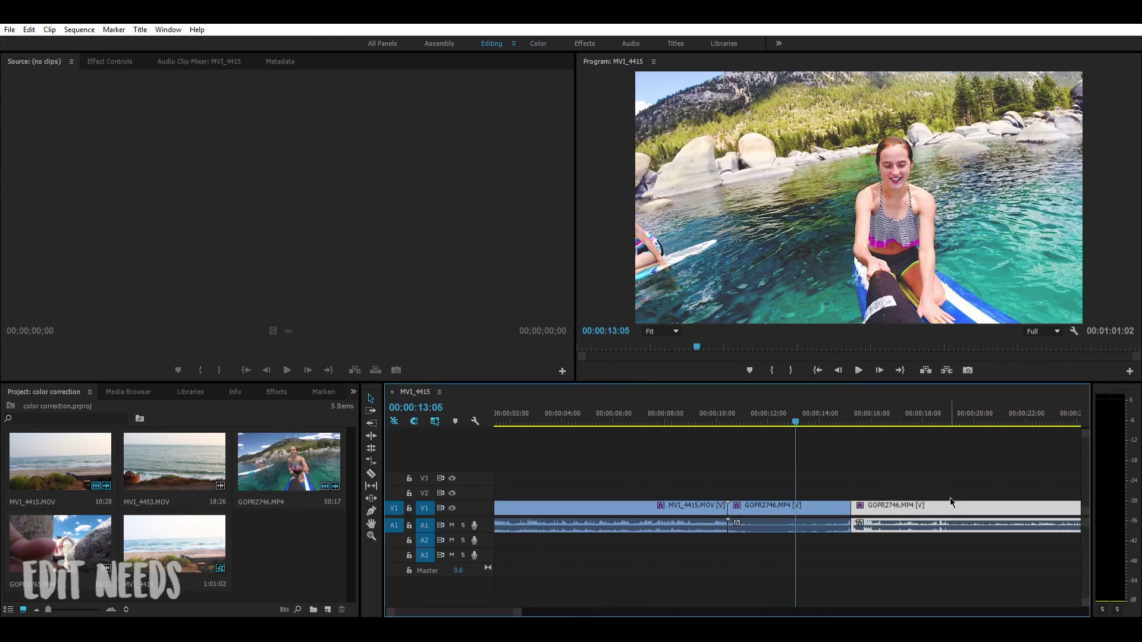
key(Delete)
- Append the rocky-shore clip GOPR2765.MP4 after the paddleboard clip
click(174, 540)
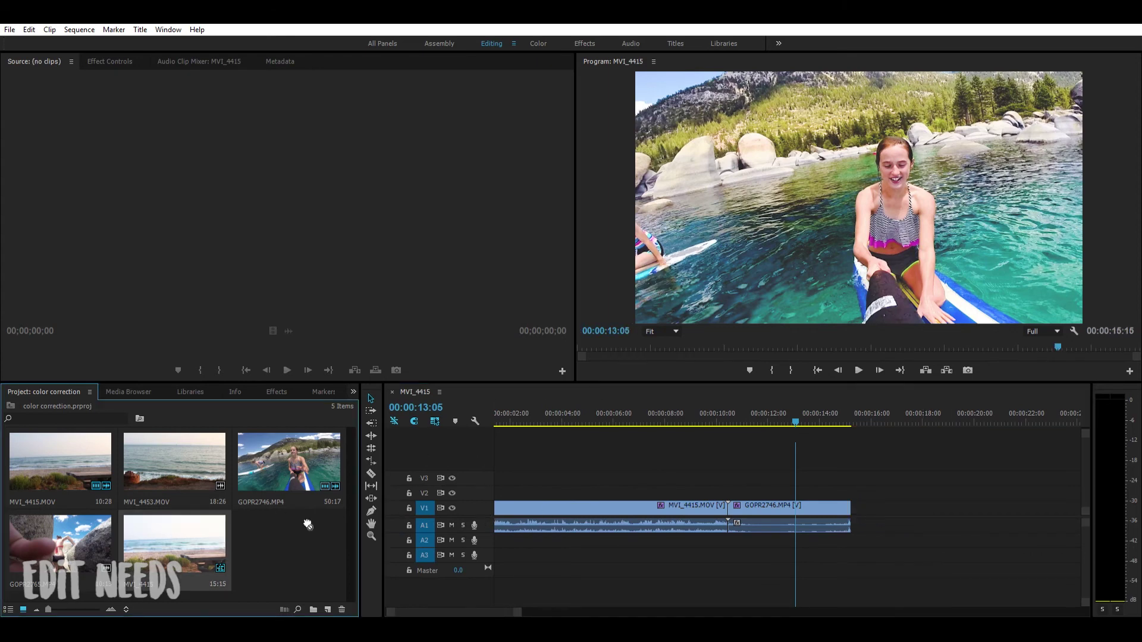
click(30, 532)
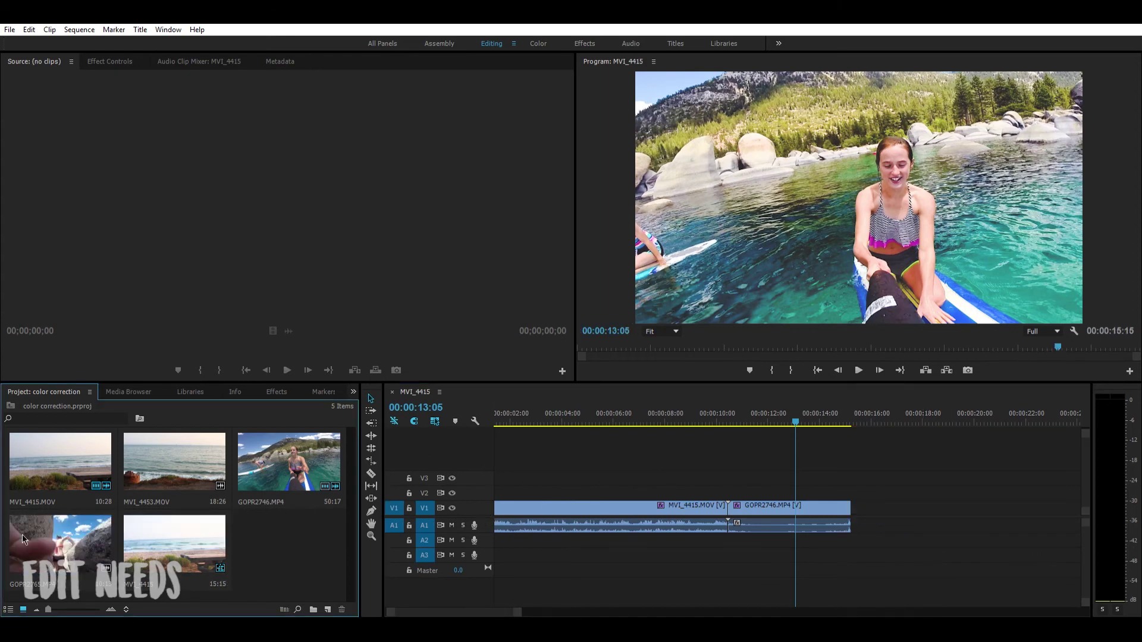
drag(177, 529, 856, 507)
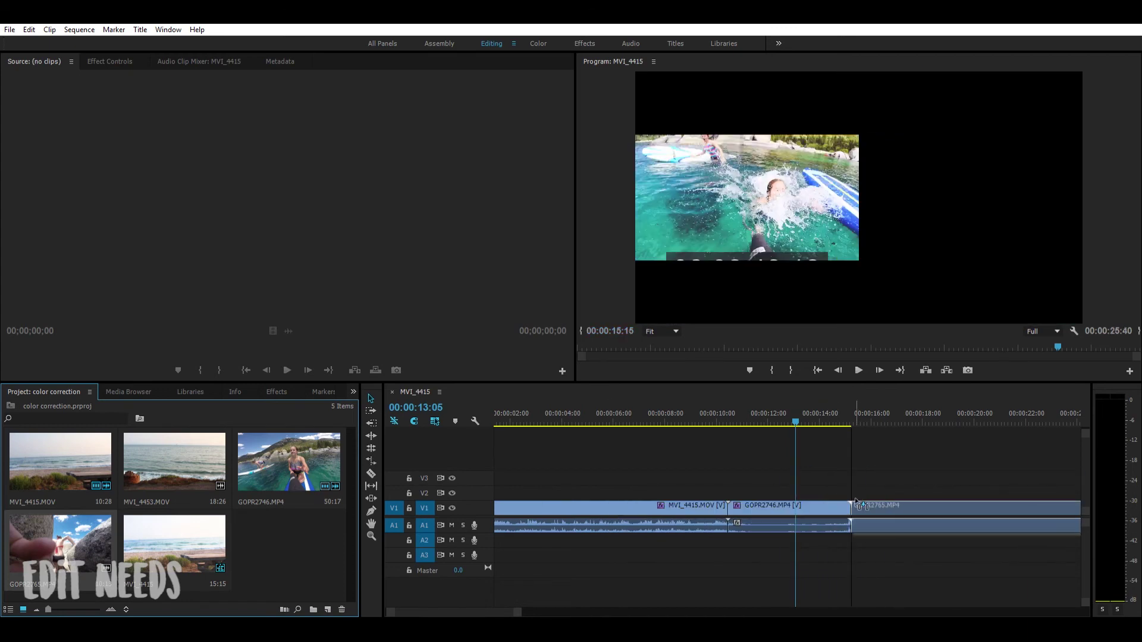
- Cut GOPR2765 at 20:47, ripple-delete the middle part, and trim the tail at 16:29
scroll(504, 562, down, 3)
click(751, 416)
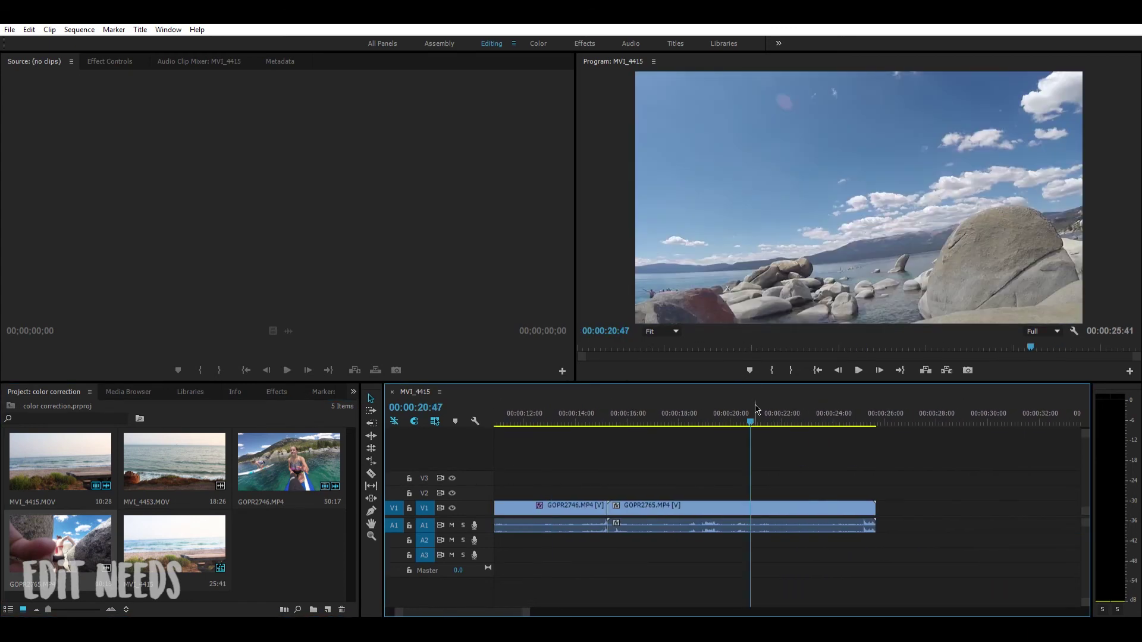
click(732, 506)
key(shift+Delete)
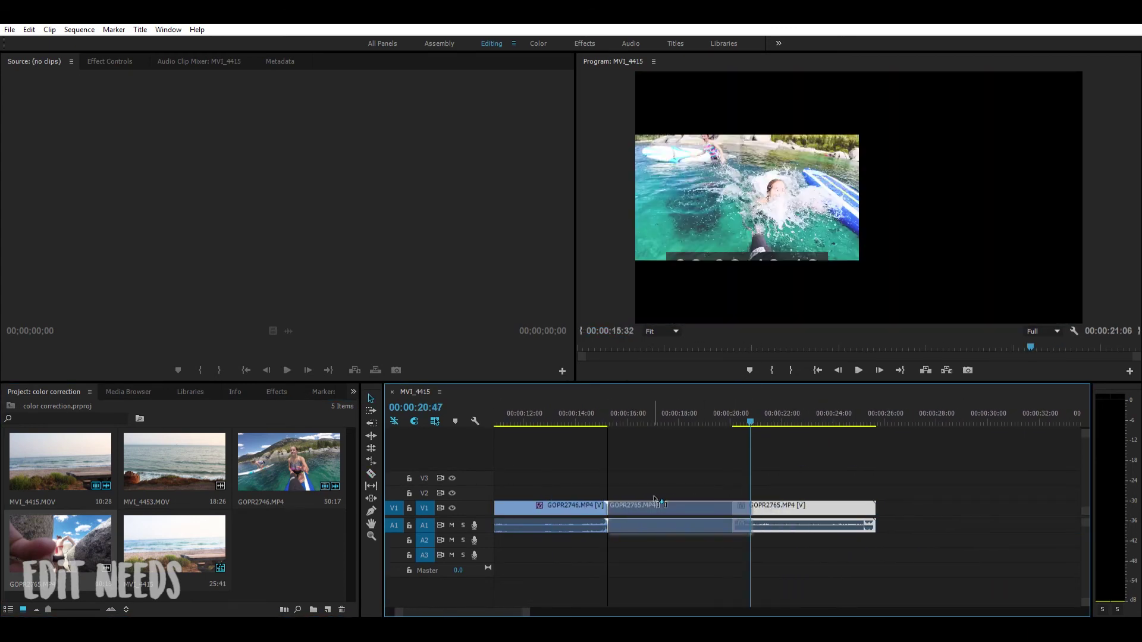
drag(651, 415, 641, 415)
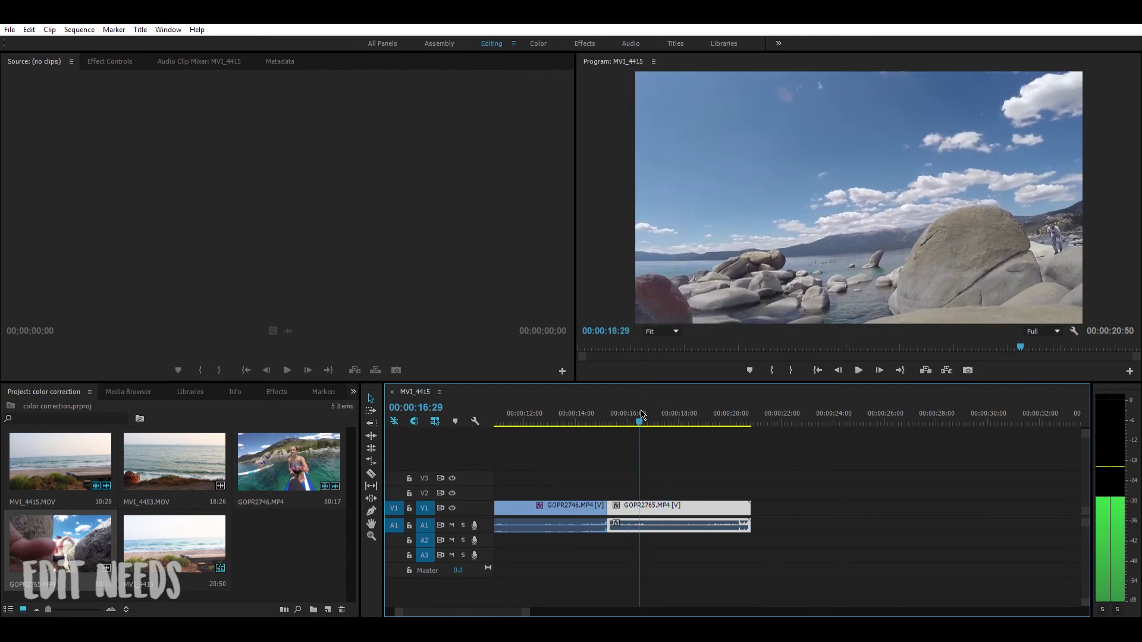
key(ctrl+k)
key(Delete)
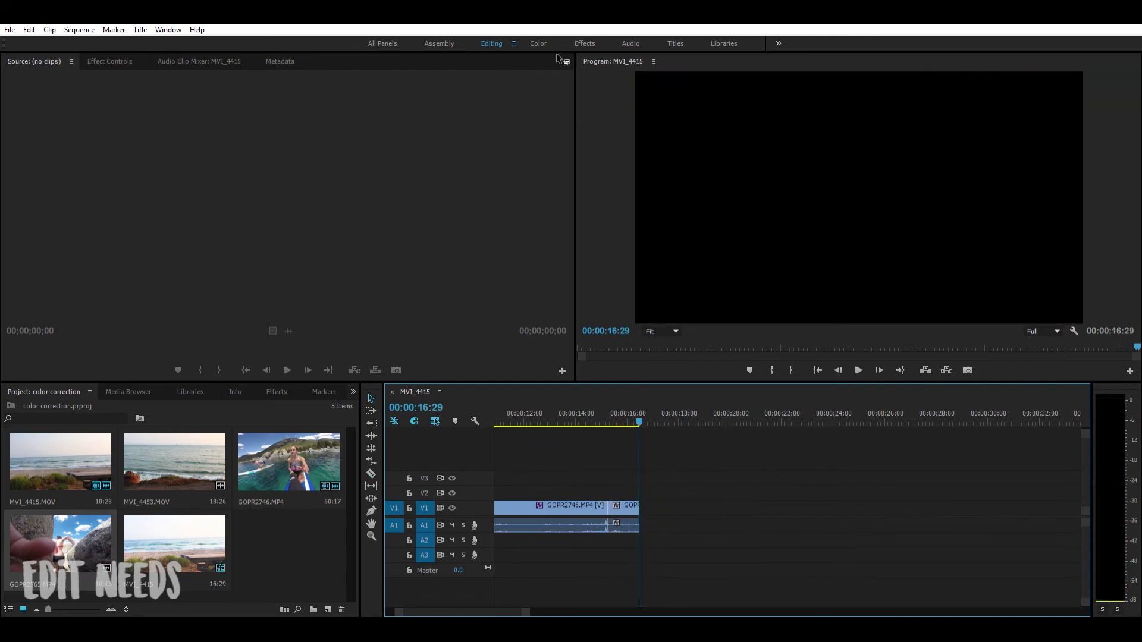
- Give GOPR2765 a basic correction of exposure 0.7, contrast 70 and shadows -100
click(627, 414)
click(537, 43)
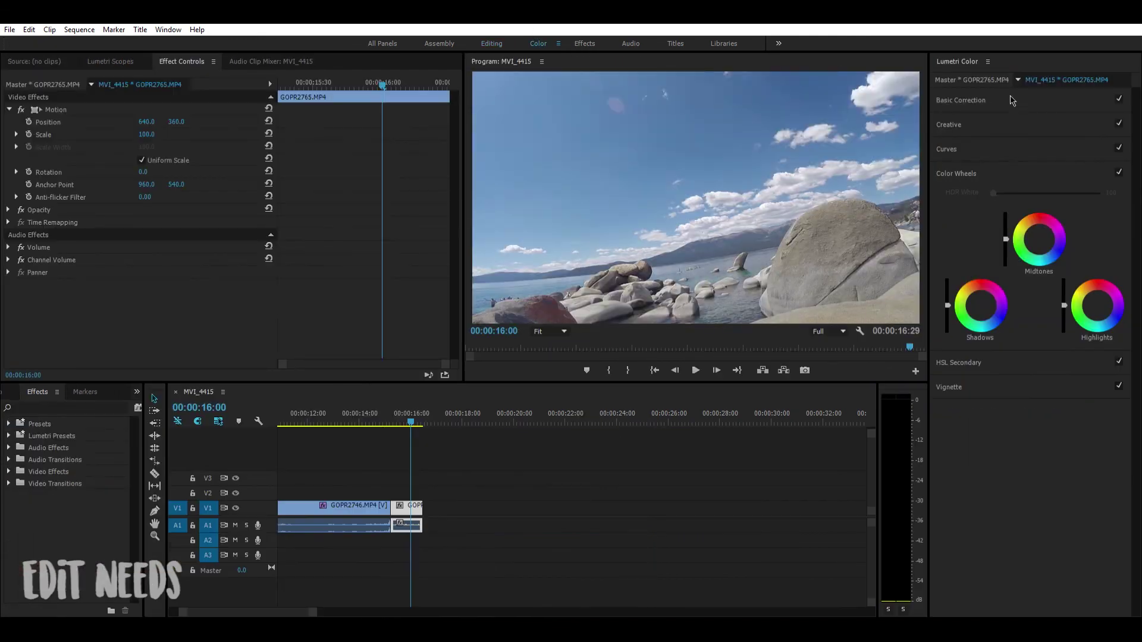
click(1011, 100)
drag(1050, 226, 1053, 226)
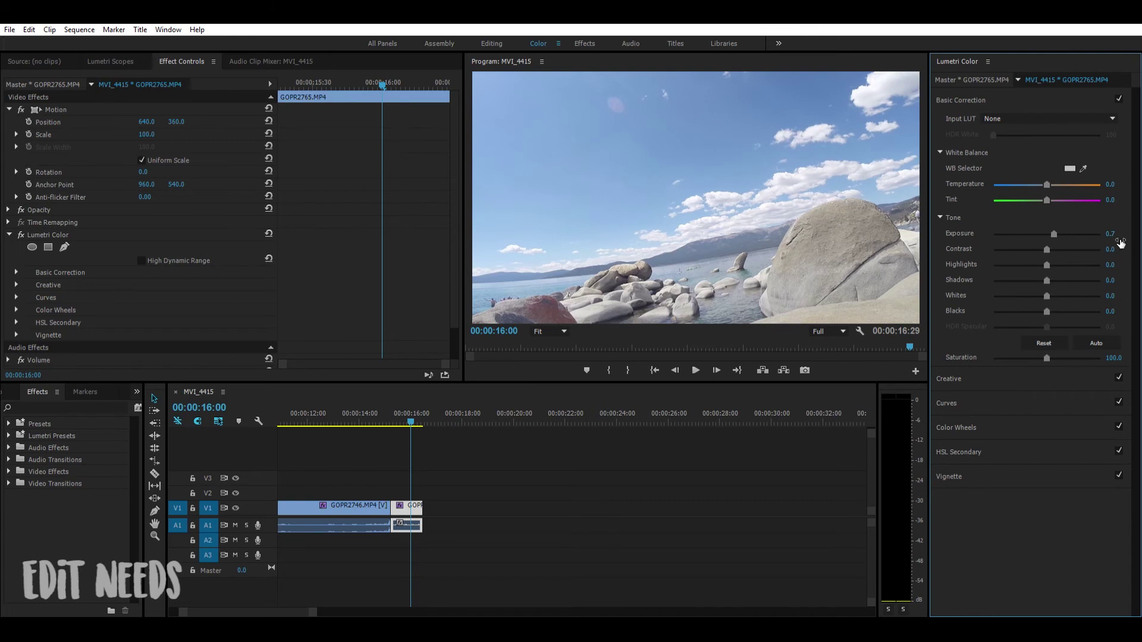
drag(1048, 240, 1085, 246)
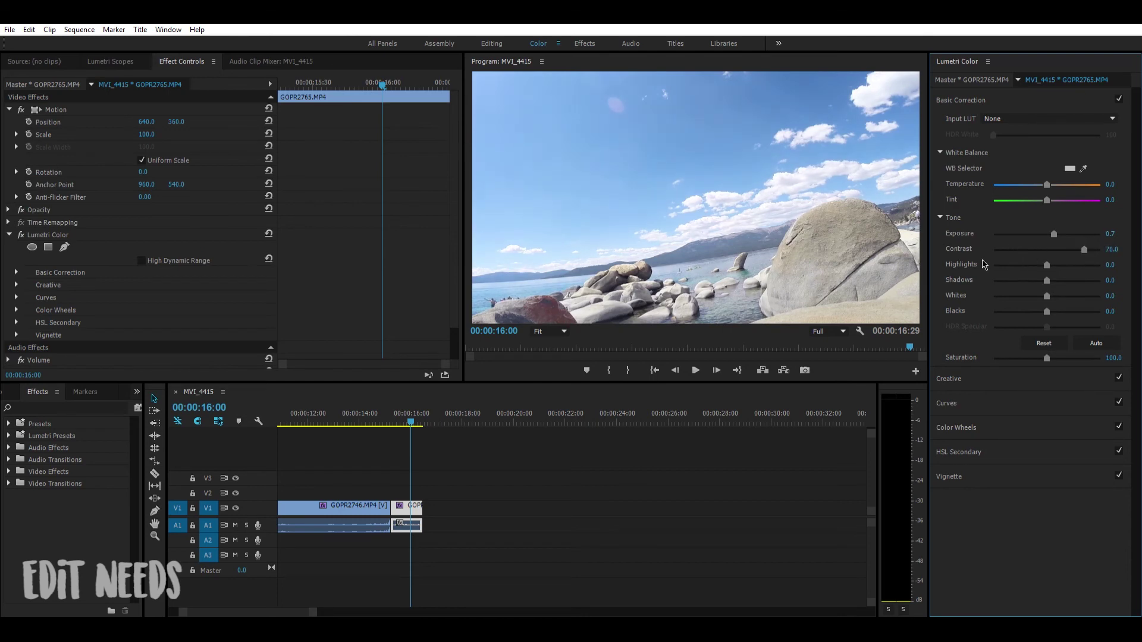
drag(1051, 264, 1058, 262)
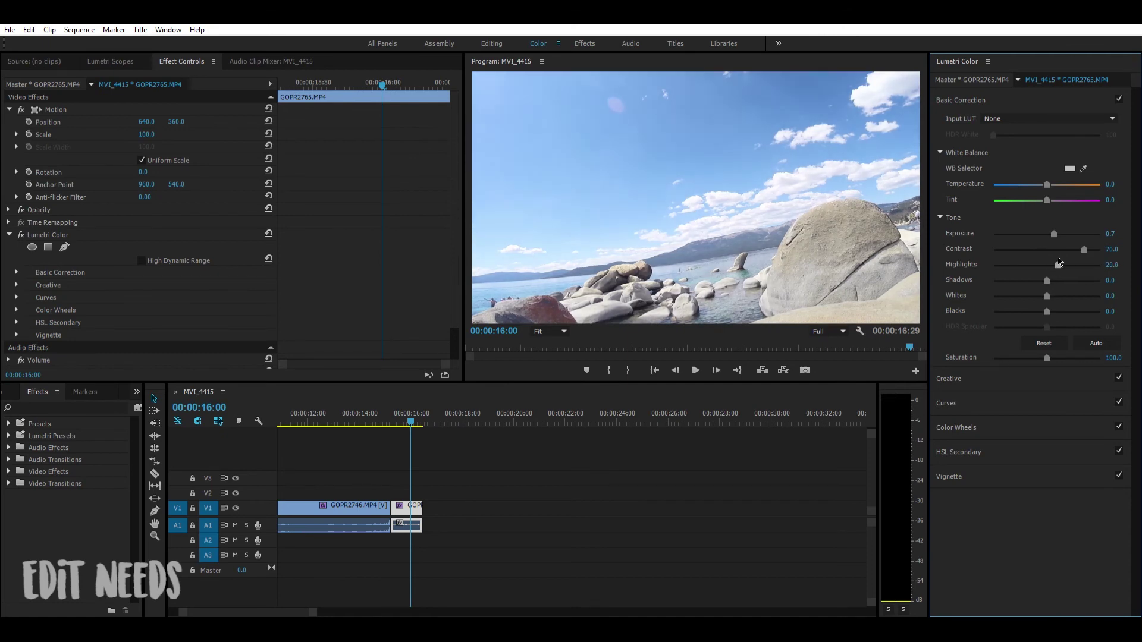
double_click(1058, 263)
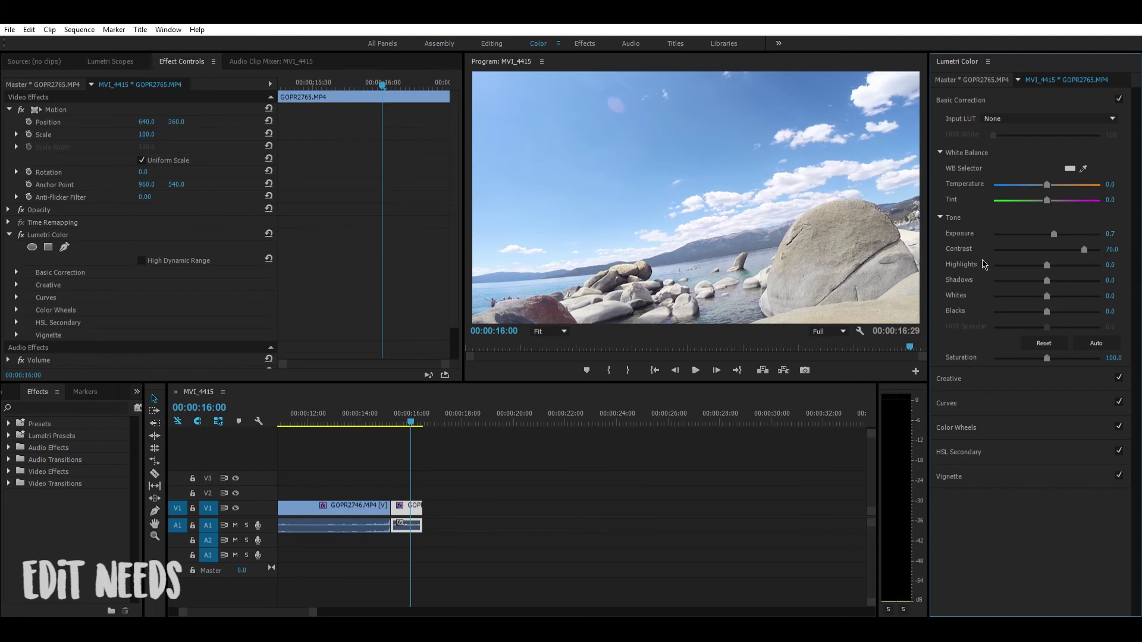
drag(1046, 265, 979, 272)
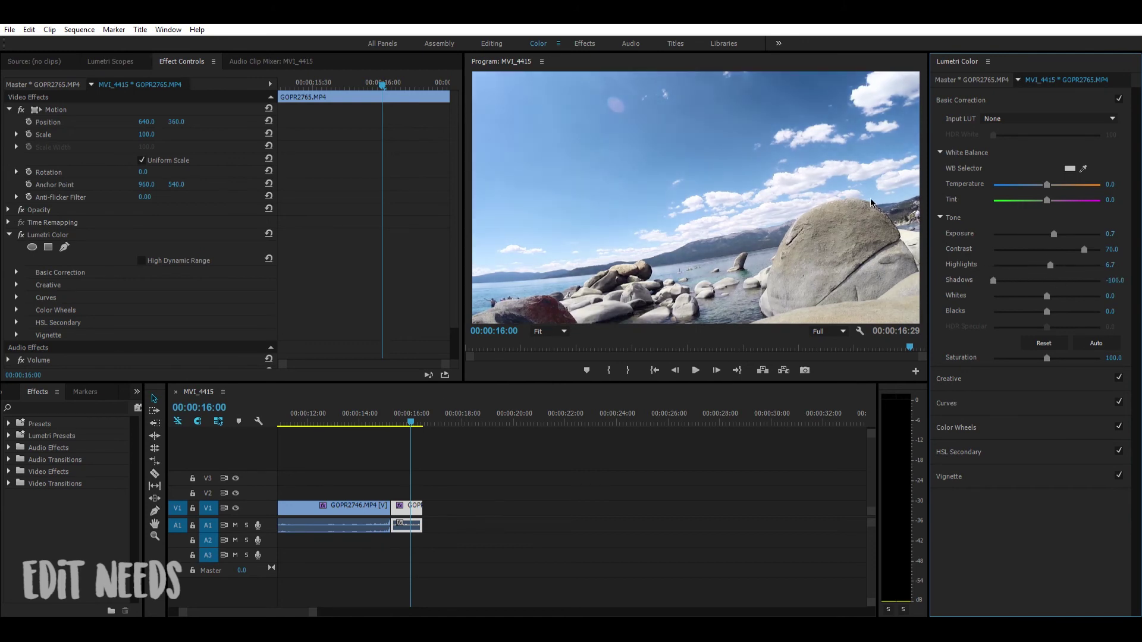
- Raise the whites to 28.9 and saturation to 200, then scrub back to preview
mouse_move(1044, 291)
mouse_down()
mouse_move(1075, 289)
mouse_move(1063, 287)
mouse_up()
drag(1047, 356, 1057, 349)
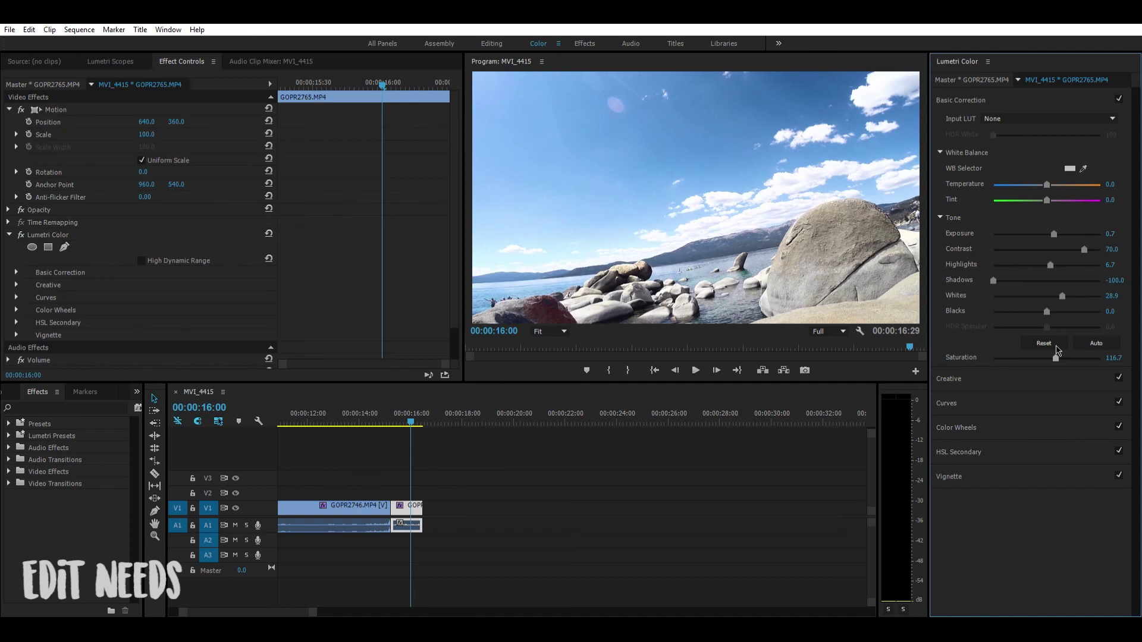
drag(1056, 355, 1122, 357)
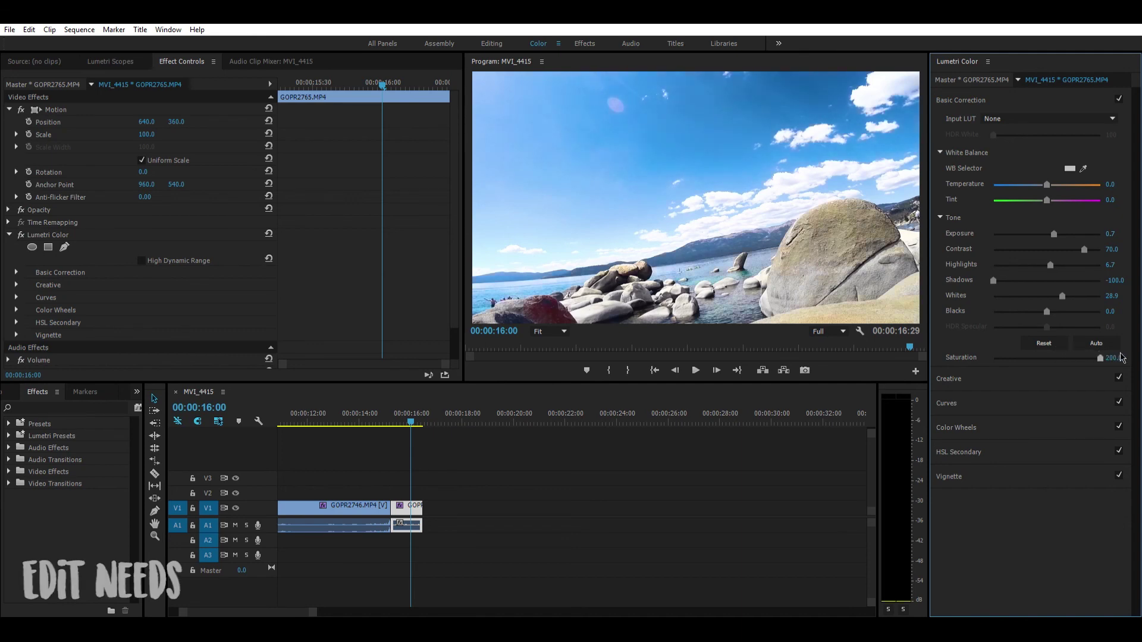
drag(416, 420, 401, 419)
- Set the rocky-shore clip's Creative Sharpen to 13.3, leaving the curve's black point unchanged
click(975, 377)
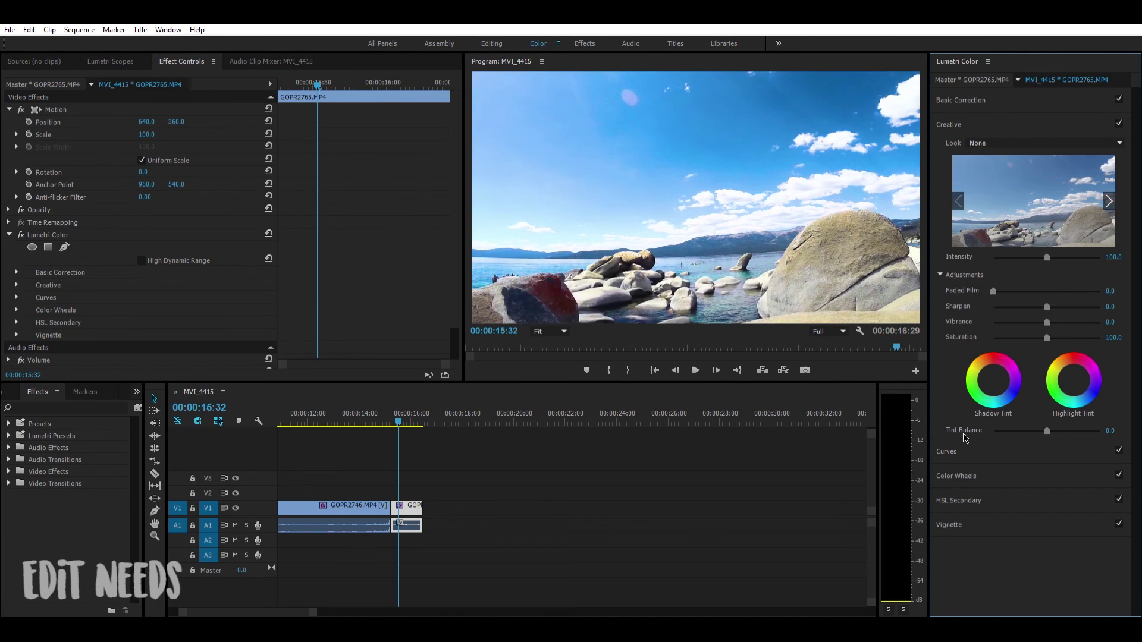
click(965, 451)
drag(967, 362, 954, 326)
click(985, 124)
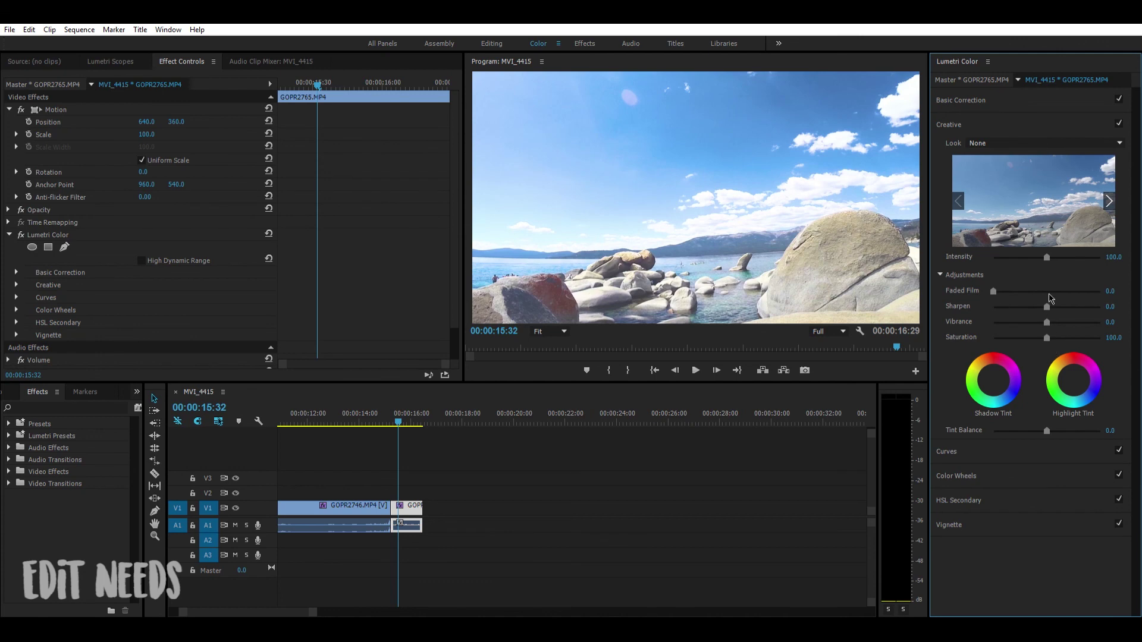
drag(1047, 306, 1054, 307)
- Play the sequence from near the start in Editing to compare the clip grades
click(414, 421)
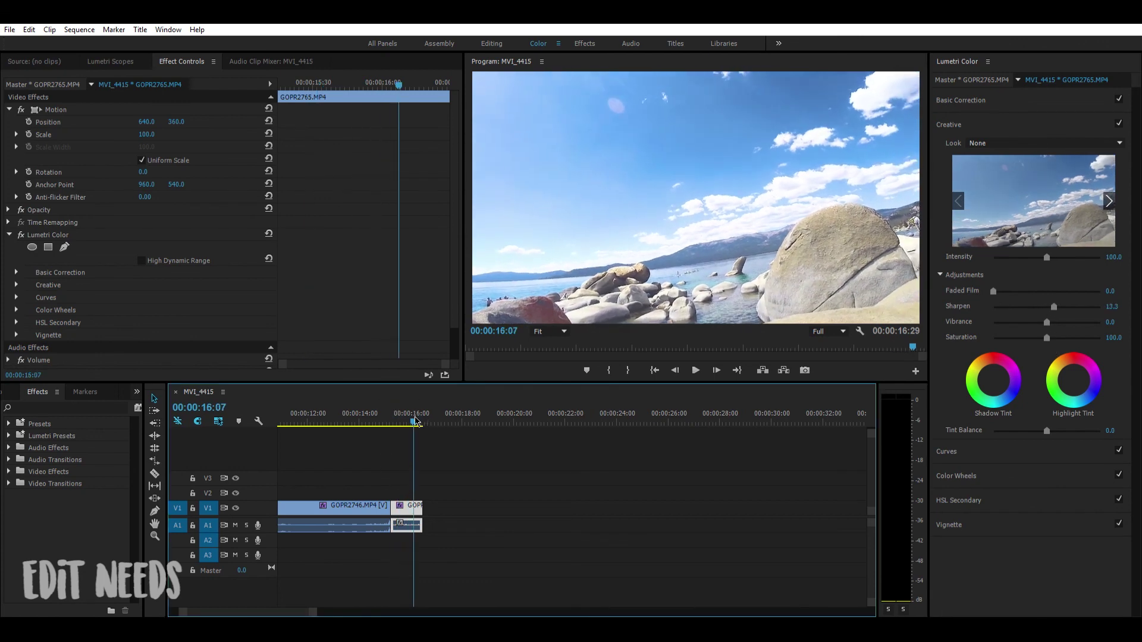
click(491, 43)
click(639, 412)
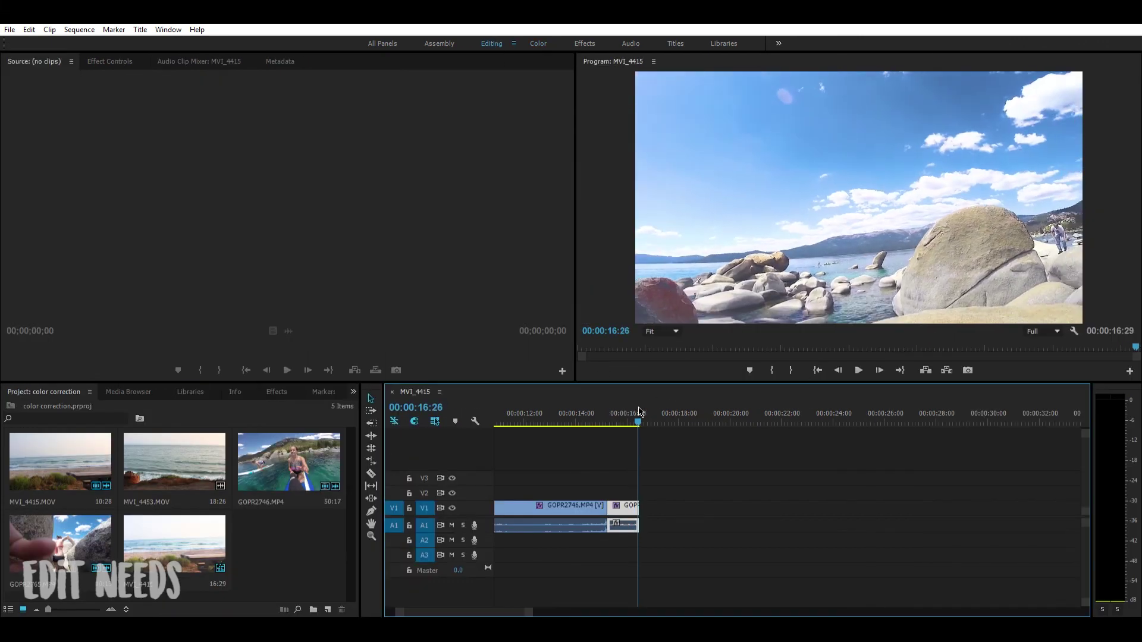
drag(639, 414, 555, 416)
scroll(562, 417, up, 5)
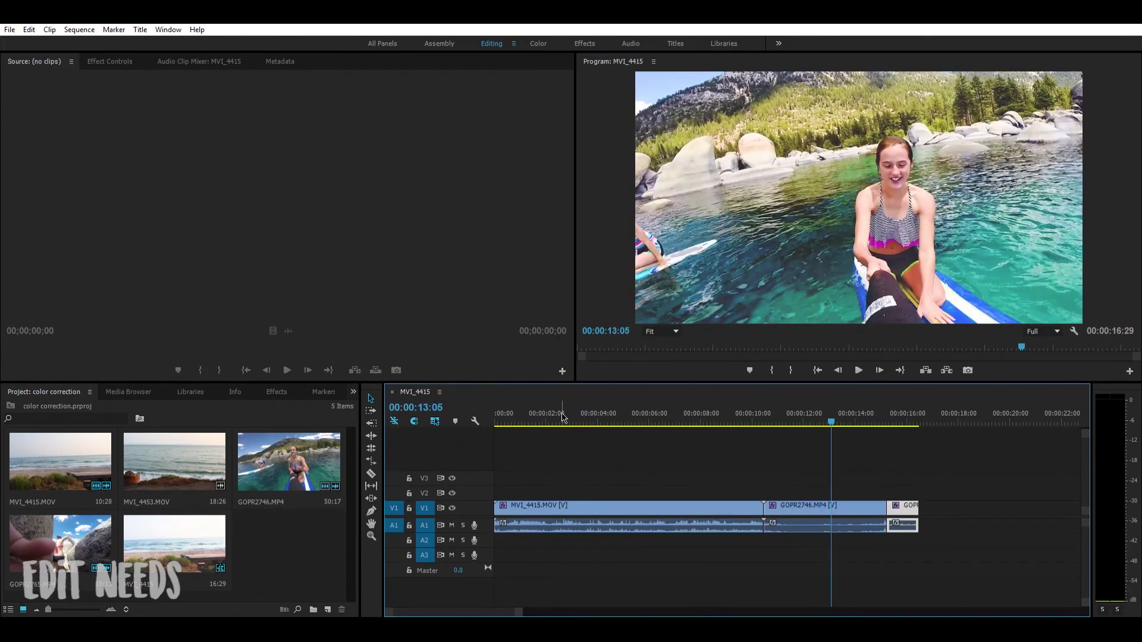
click(562, 416)
key(space)
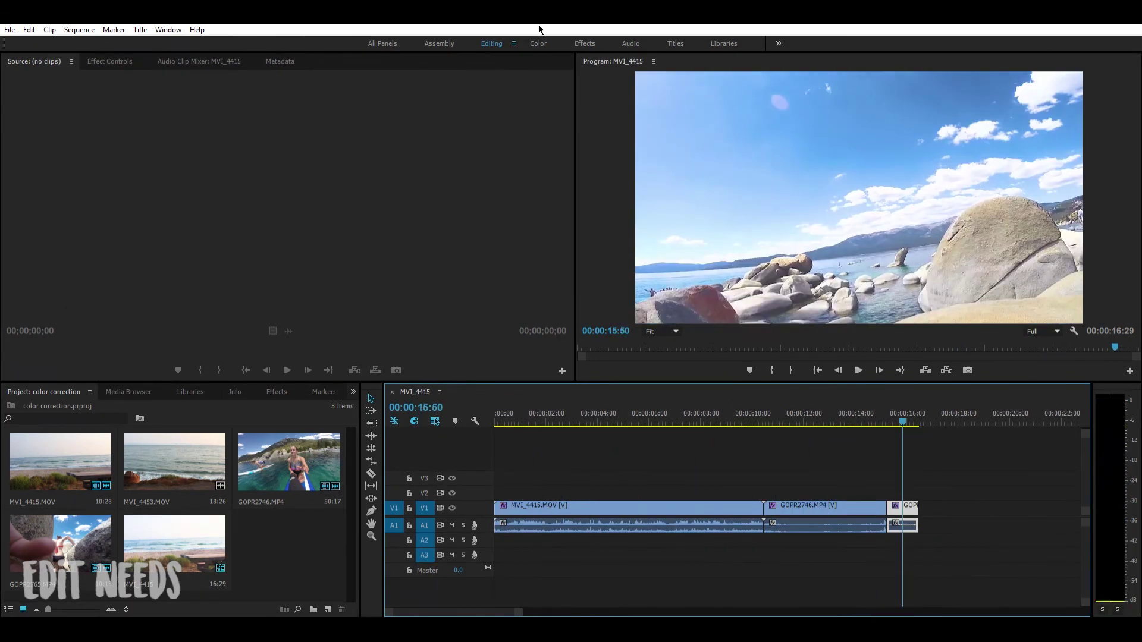
click(538, 44)
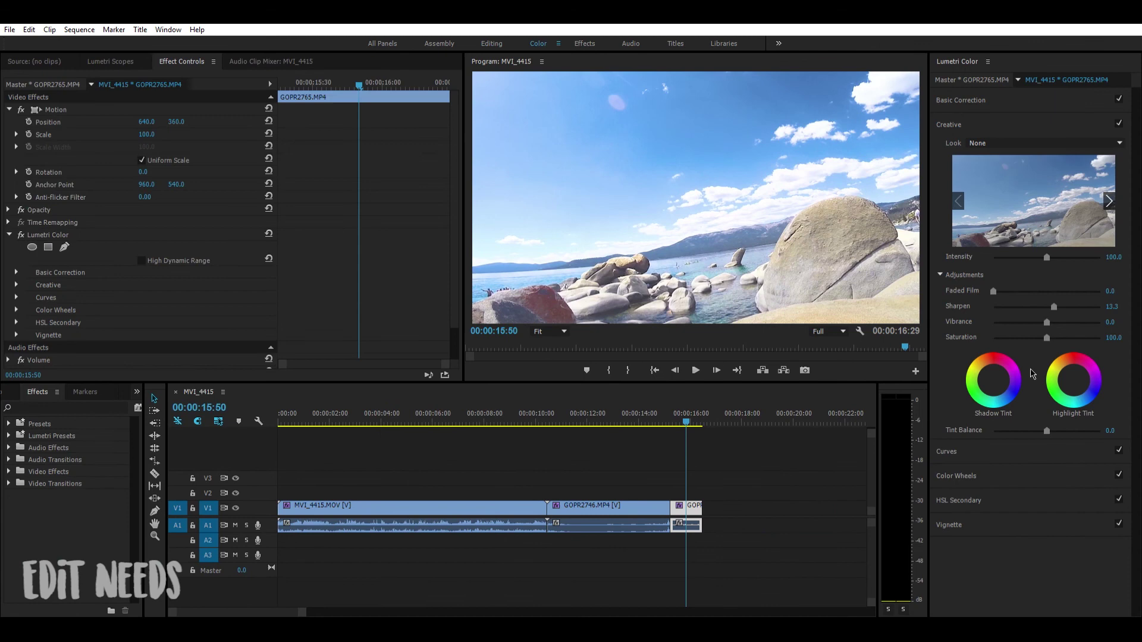
- Give the rocky-shore clip a vignette of amount -3.0 and feather 53.3, then return to Editing
click(950, 531)
drag(1046, 241, 1050, 279)
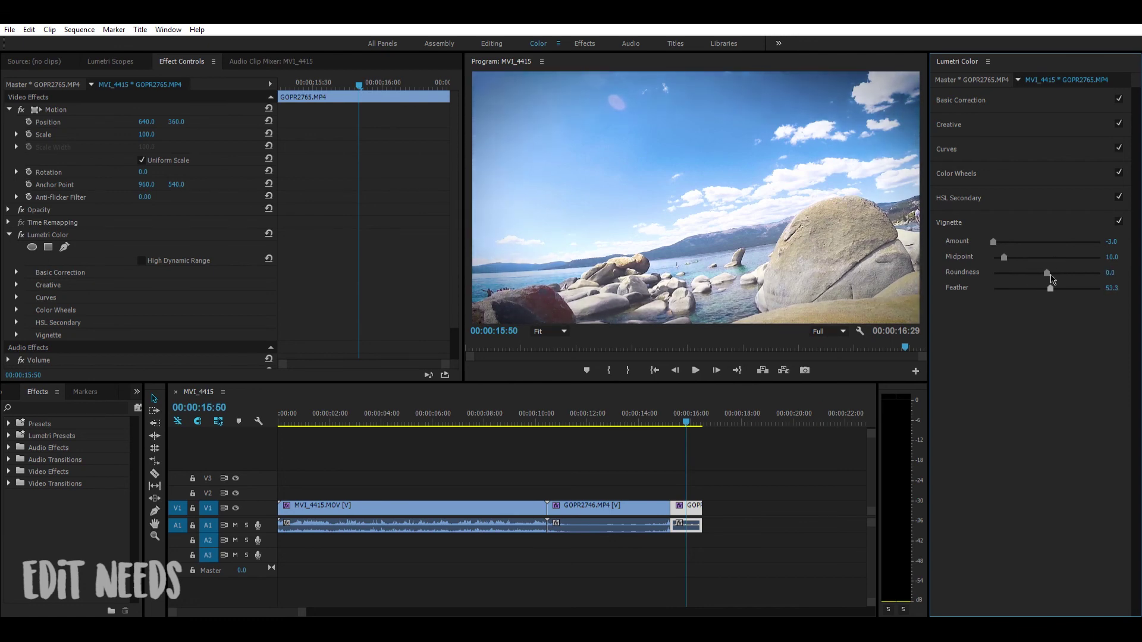
click(490, 43)
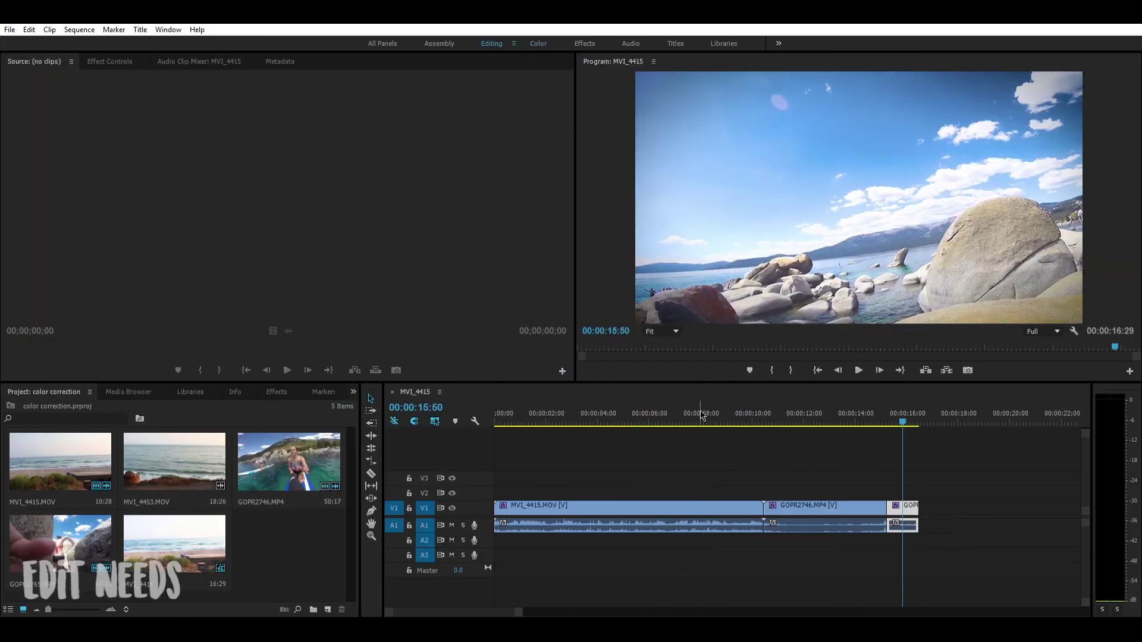